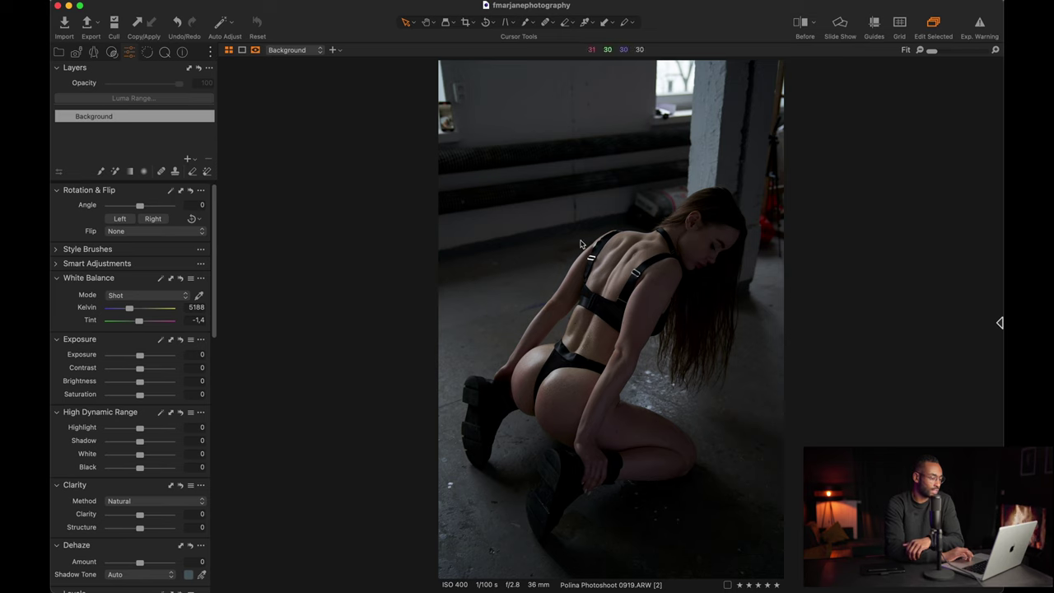
Step: Warm the photo's white balance by setting Kelvin to 8308 and Tint to 0.6
scroll(169, 282, up, 2)
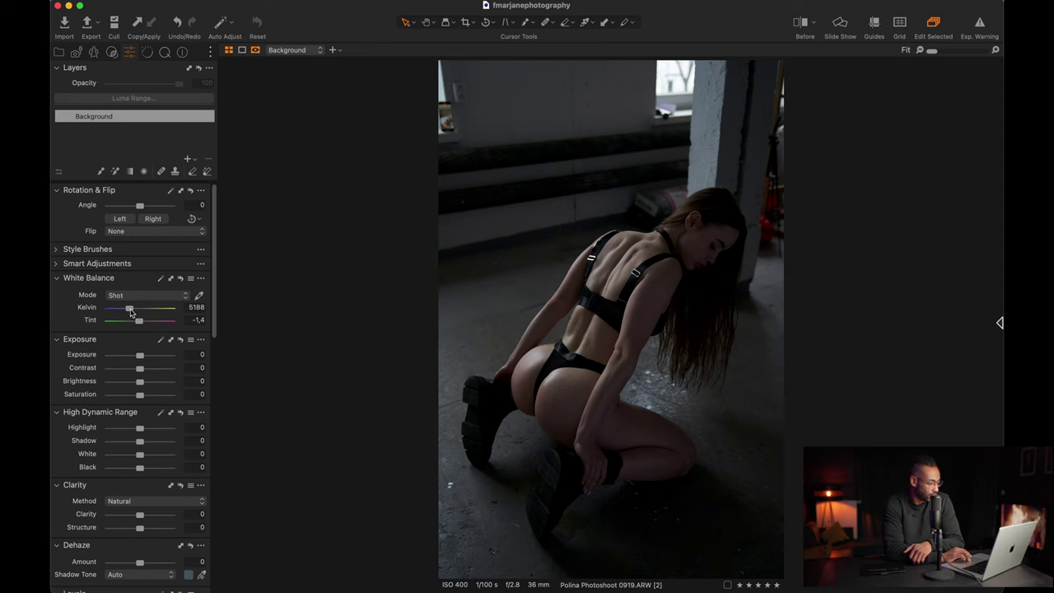
drag(130, 312, 144, 311)
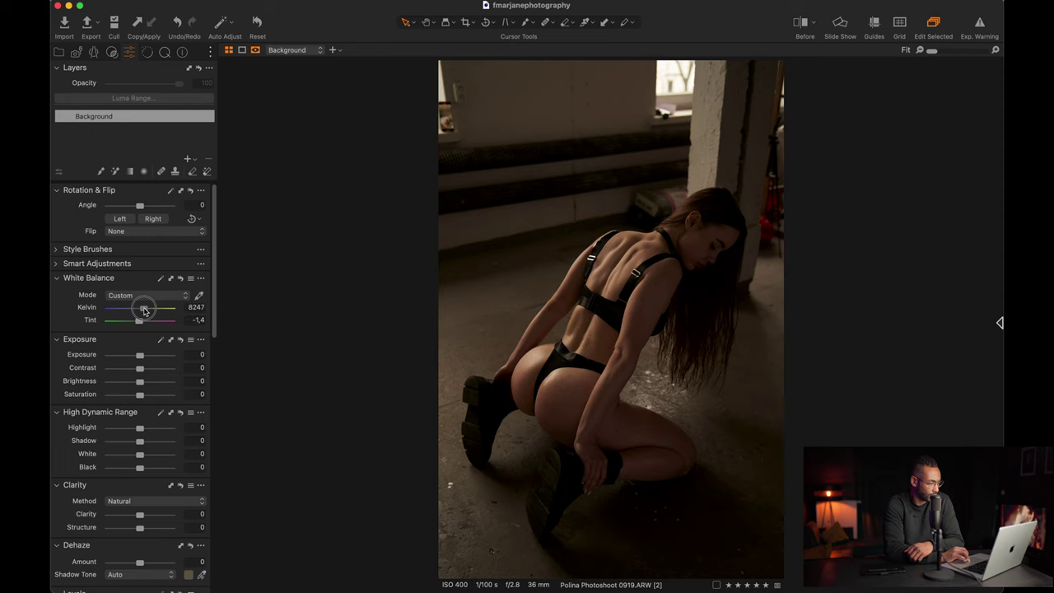
drag(144, 310, 145, 310)
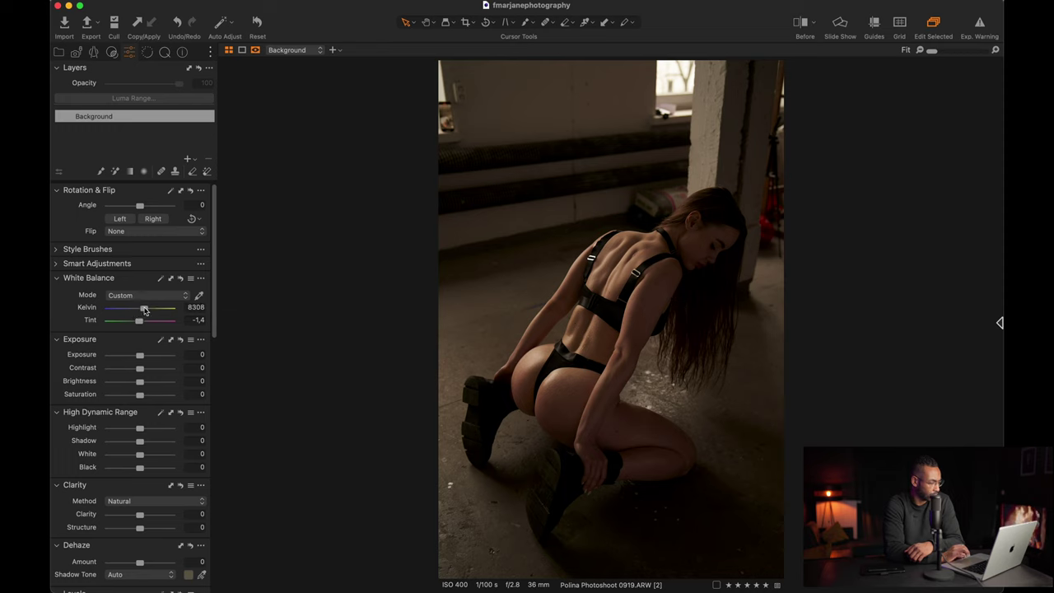
click(191, 320)
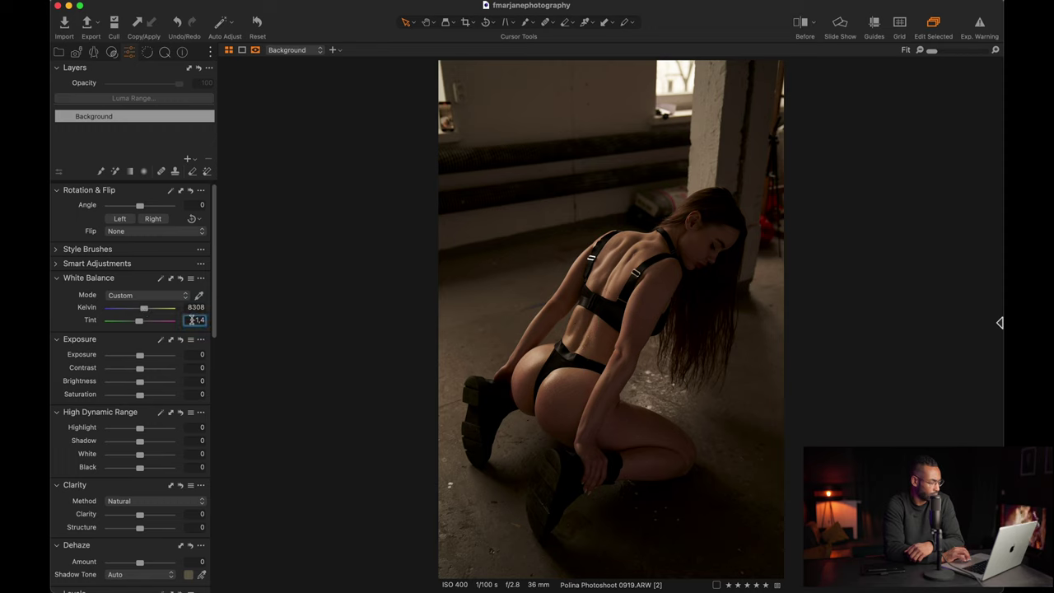
mouse_move(139, 322)
mouse_down()
mouse_move(150, 325)
mouse_move(121, 324)
mouse_move(150, 325)
mouse_move(138, 325)
mouse_up()
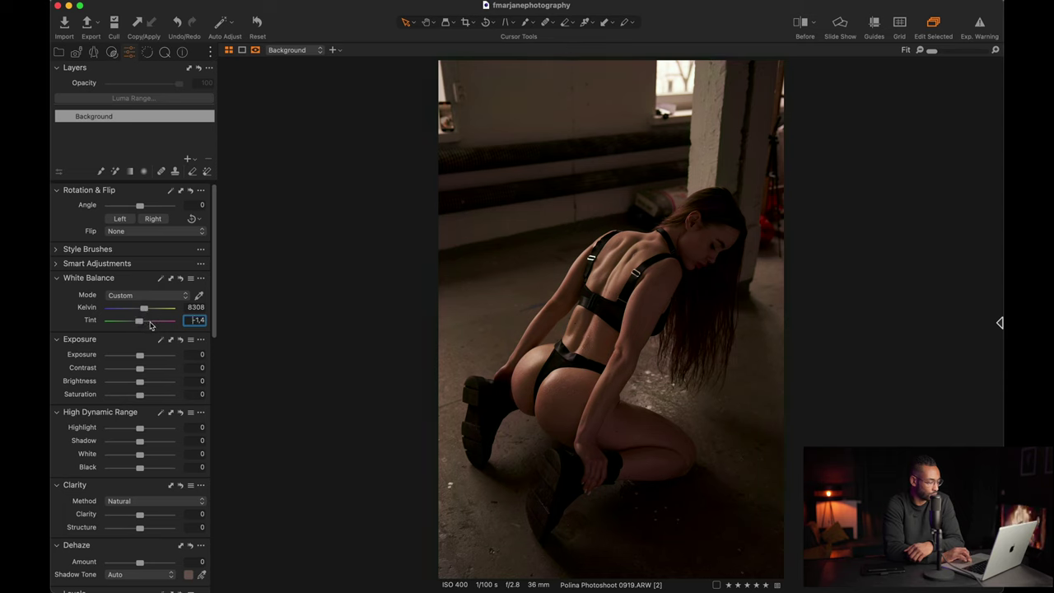
scroll(188, 322, up, 5)
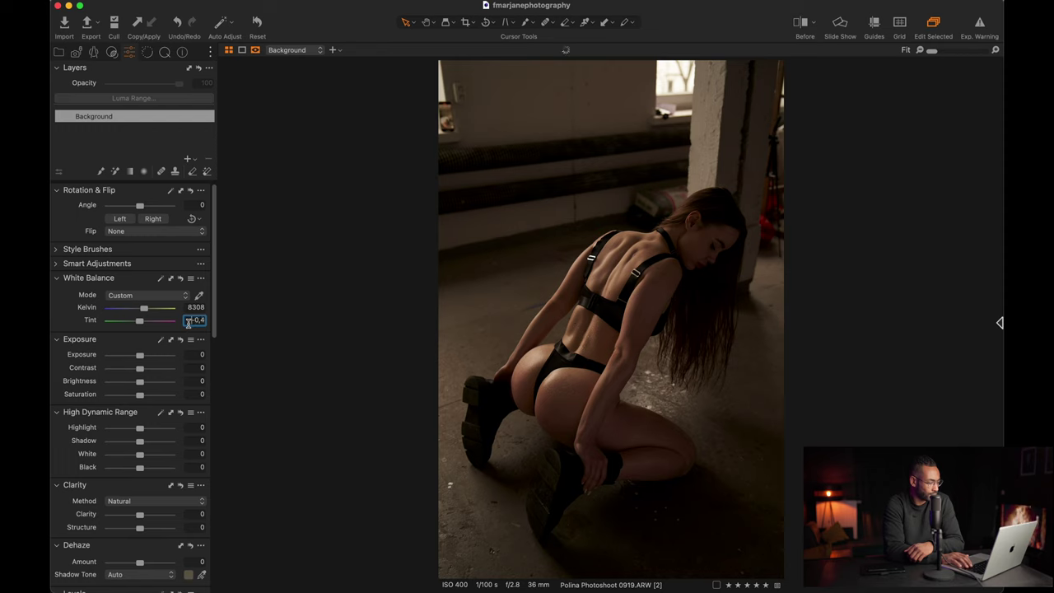
scroll(187, 322, up, 5)
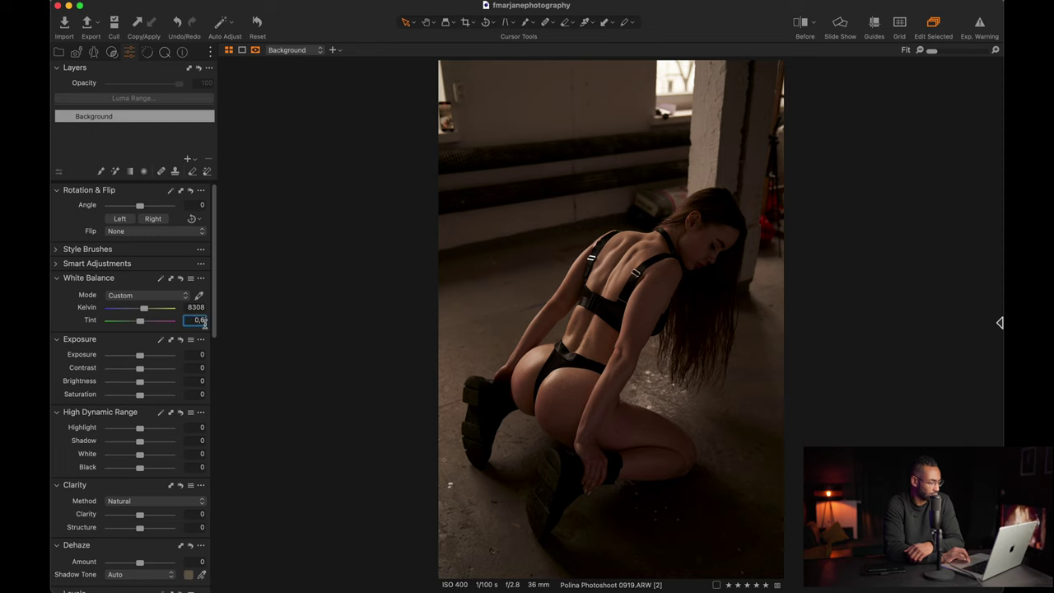
Step: Set the photo's exposure to 0.05 and its contrast to 15
click(197, 355)
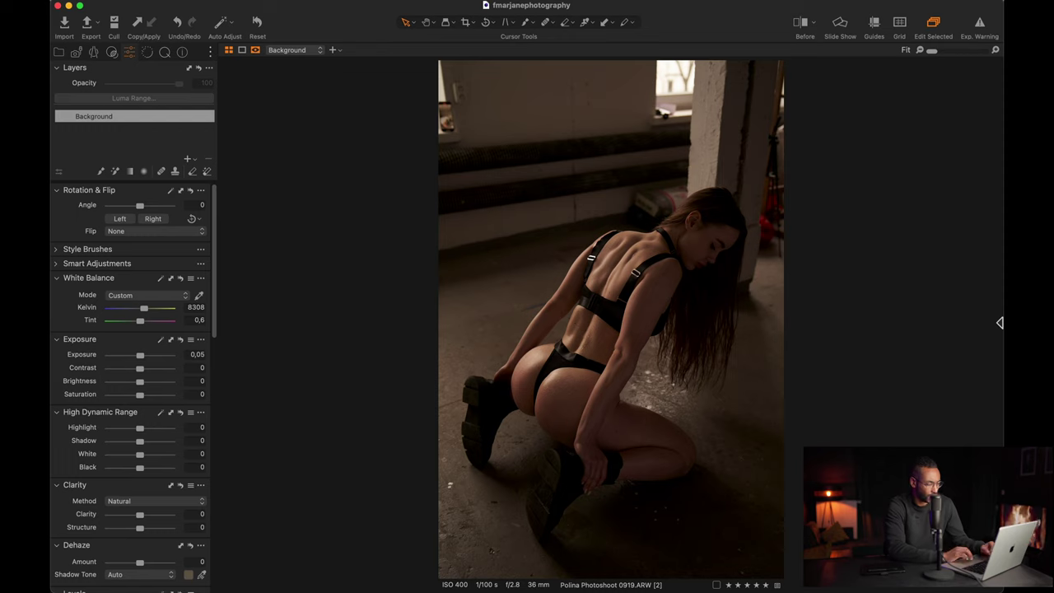
click(188, 369)
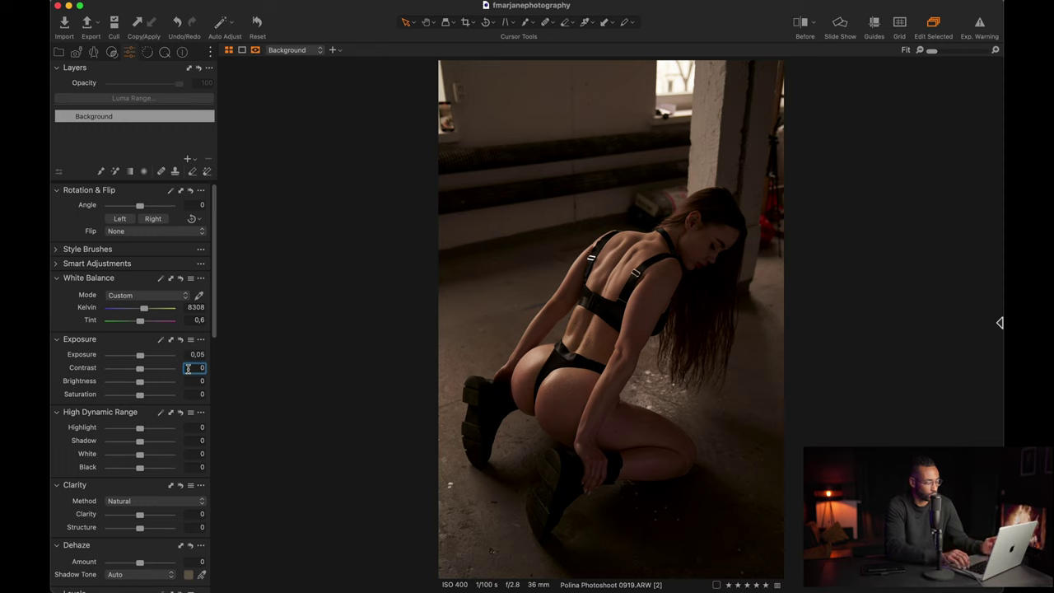
text(4)
key(Up)
key(Up)
key(Up)
key(Up)
key(Up)
key(Up)
key(Up)
key(Up)
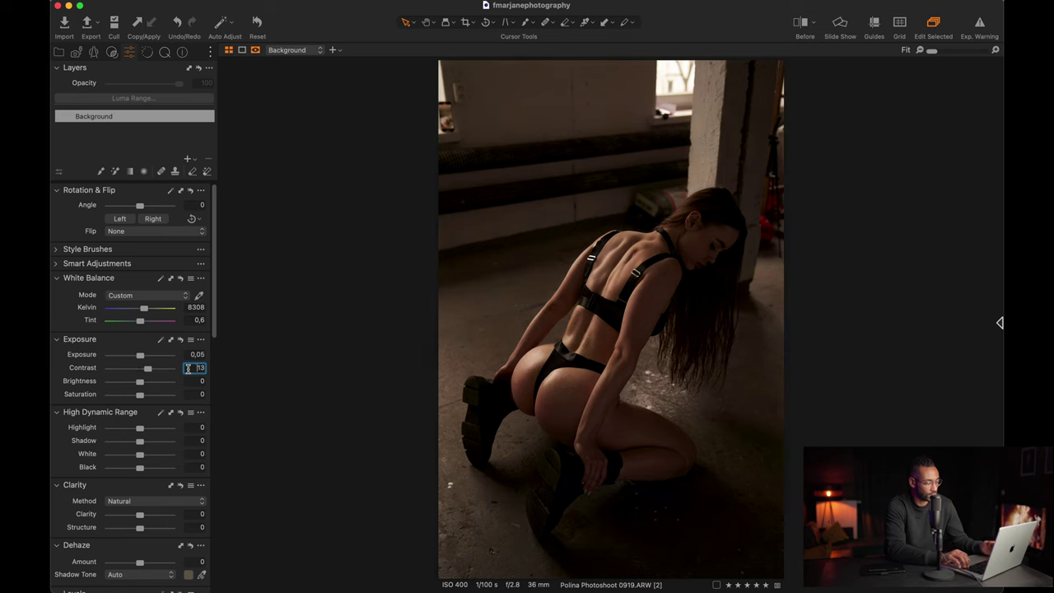
key(Up)
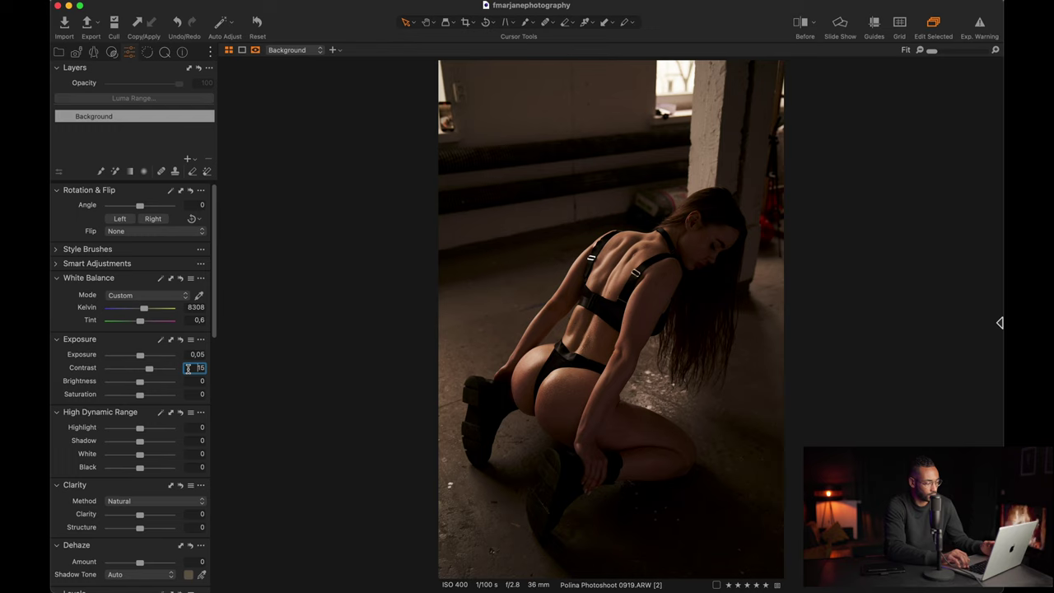
key(Return)
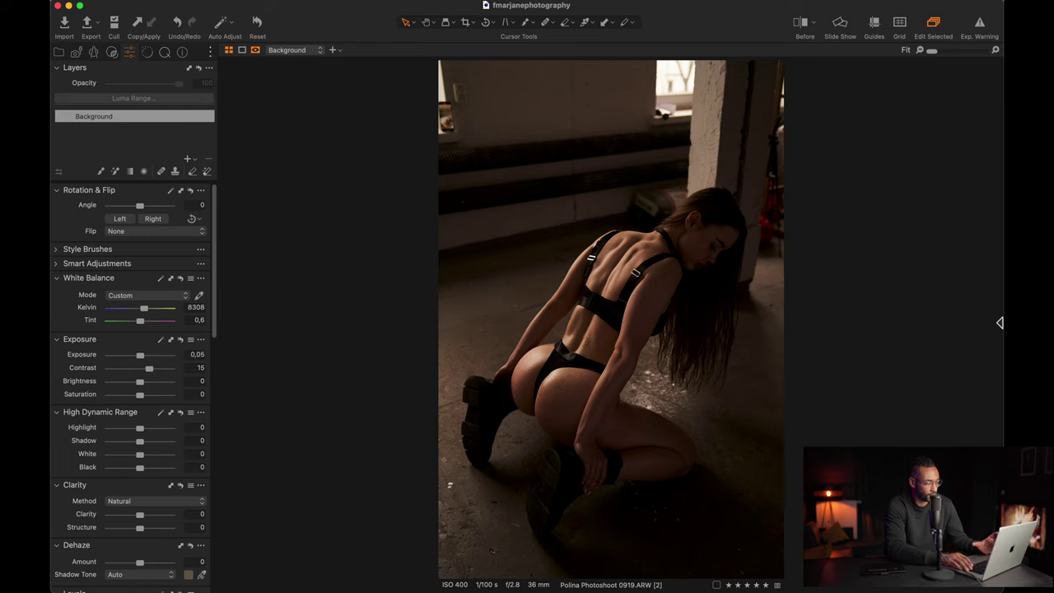
Step: Set the photo's brightness to 3
click(194, 382)
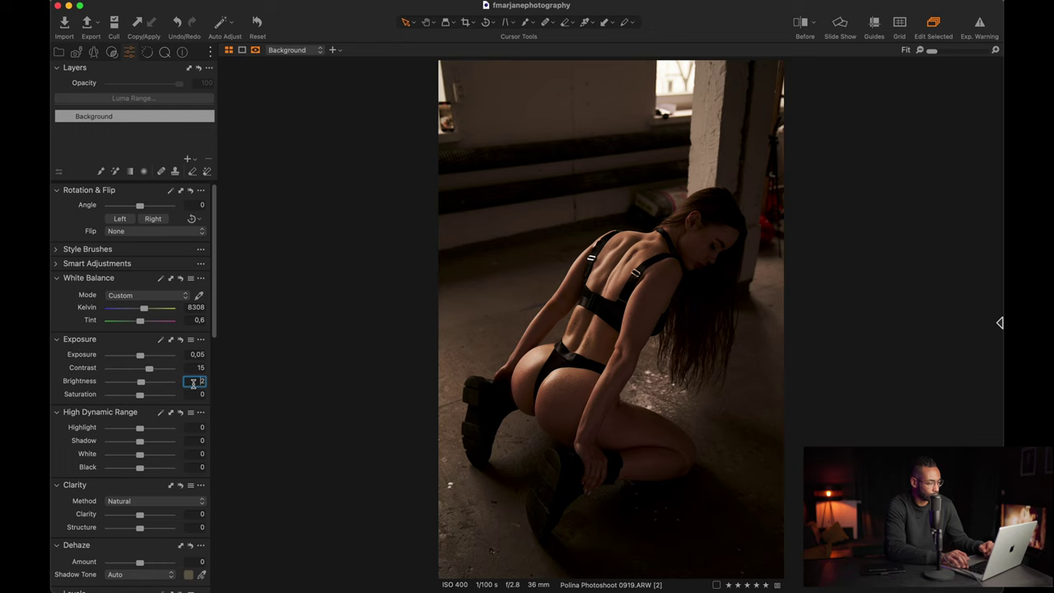
text(3)
key(Return)
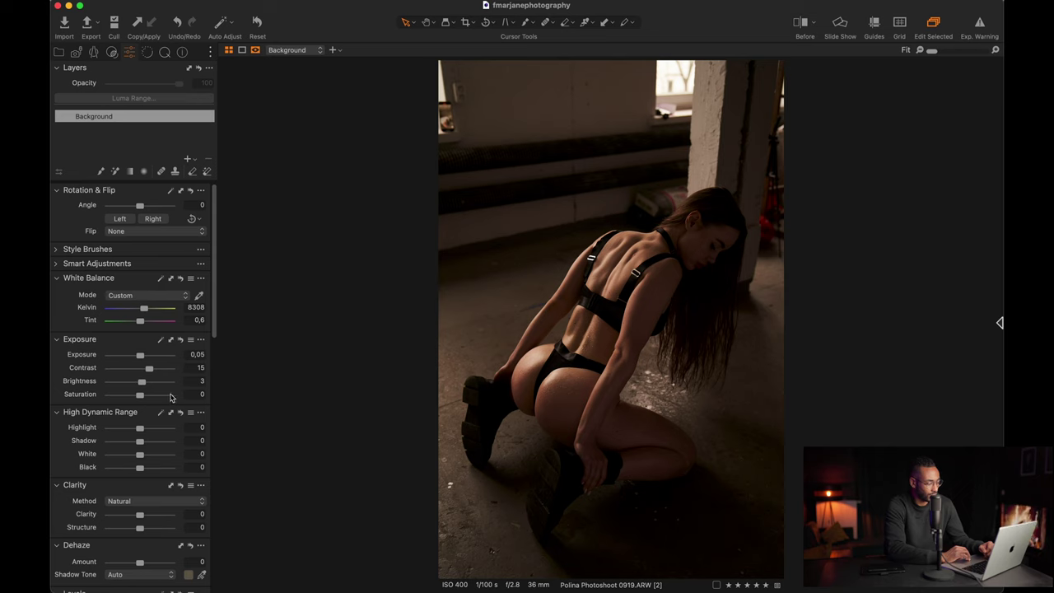
Step: Set the High Dynamic Range highlight to 70 and check the photo for clipping with the exposure warning, leaving the warning off
scroll(170, 398, down, 10)
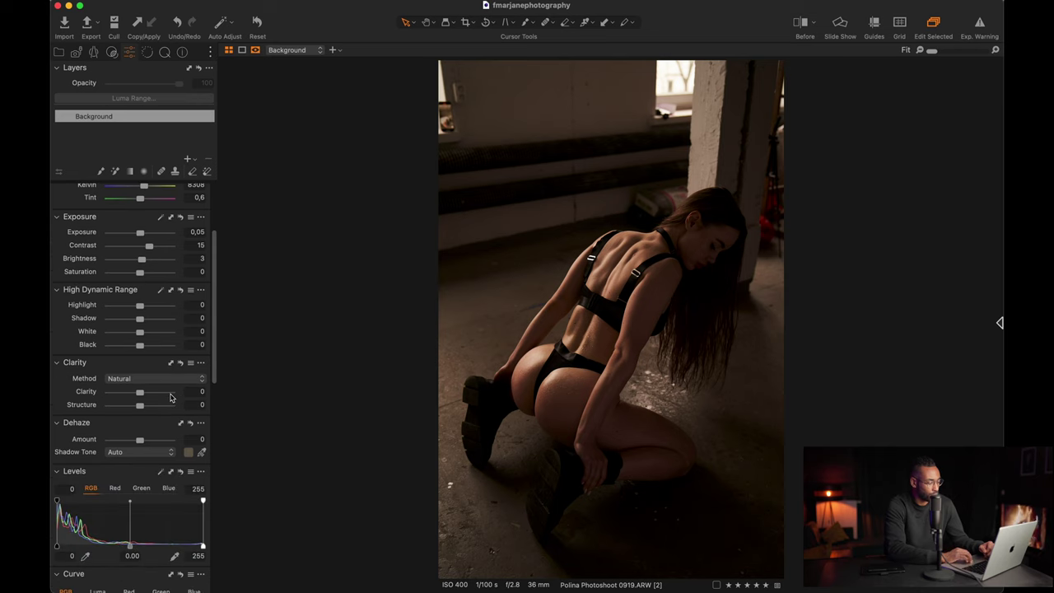
scroll(170, 397, down, 3)
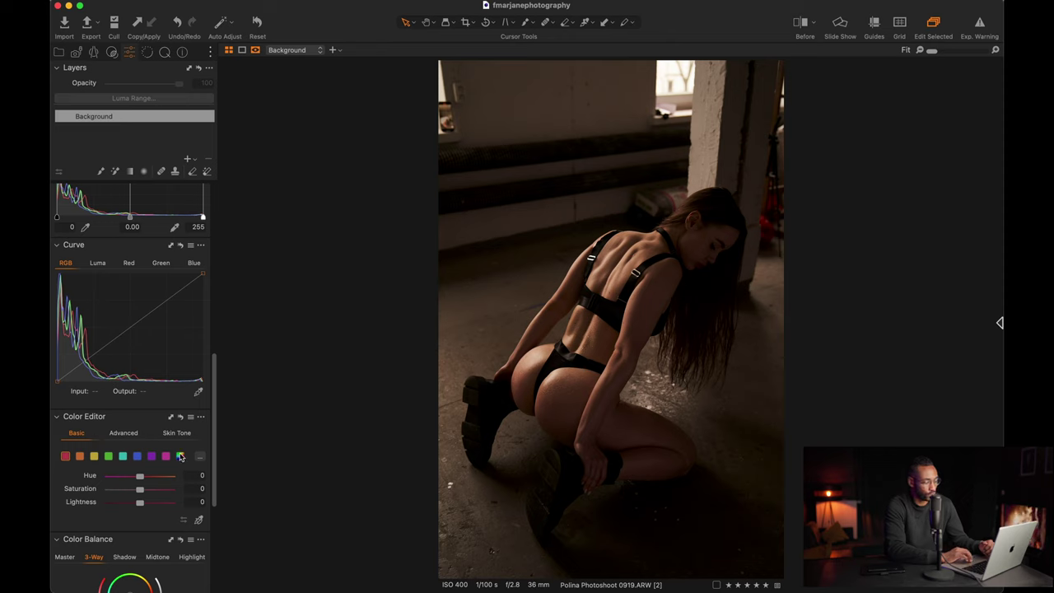
scroll(152, 452, up, 10)
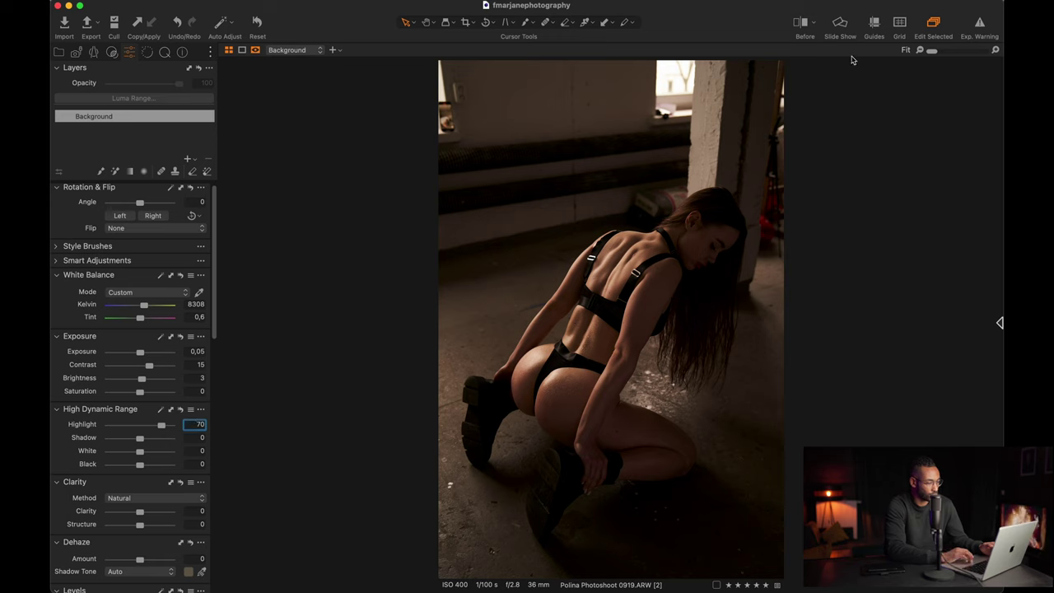
click(980, 23)
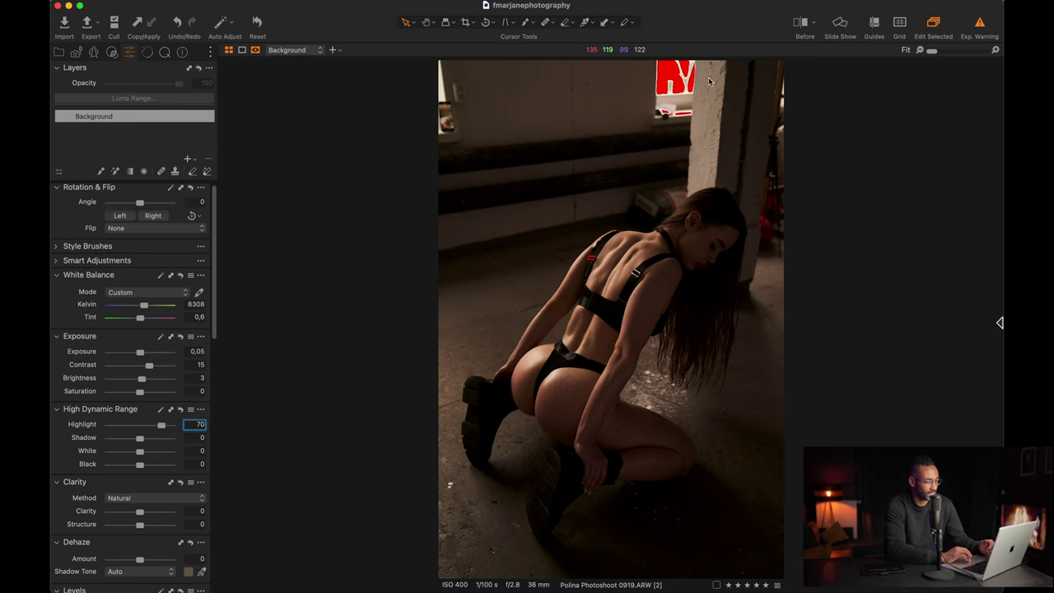
click(979, 29)
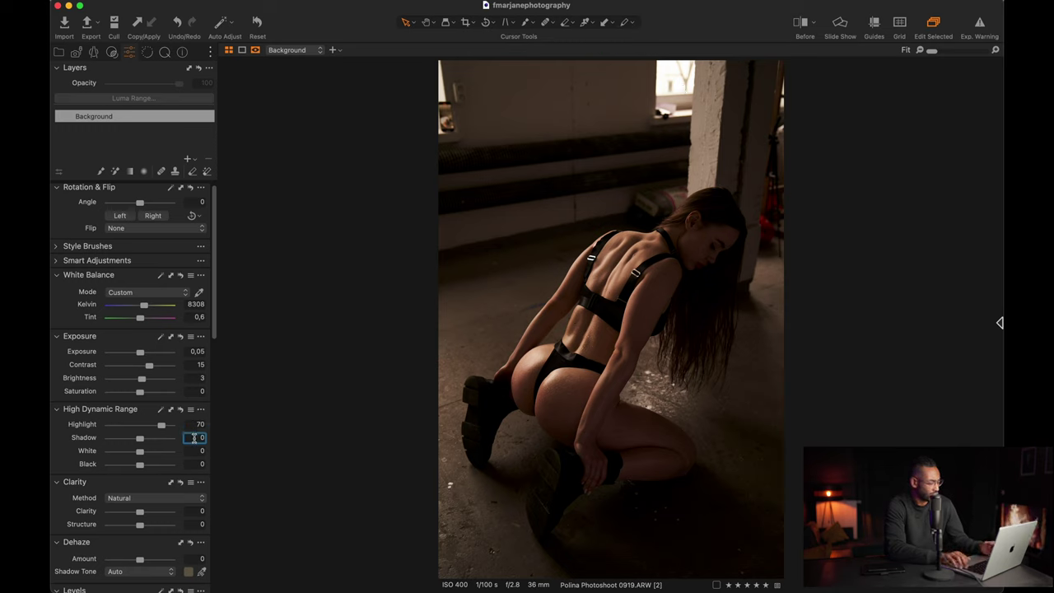
Step: Set the High Dynamic Range shadow to -10, white to 24 and black to -5
key(BackSpace)
text(0)
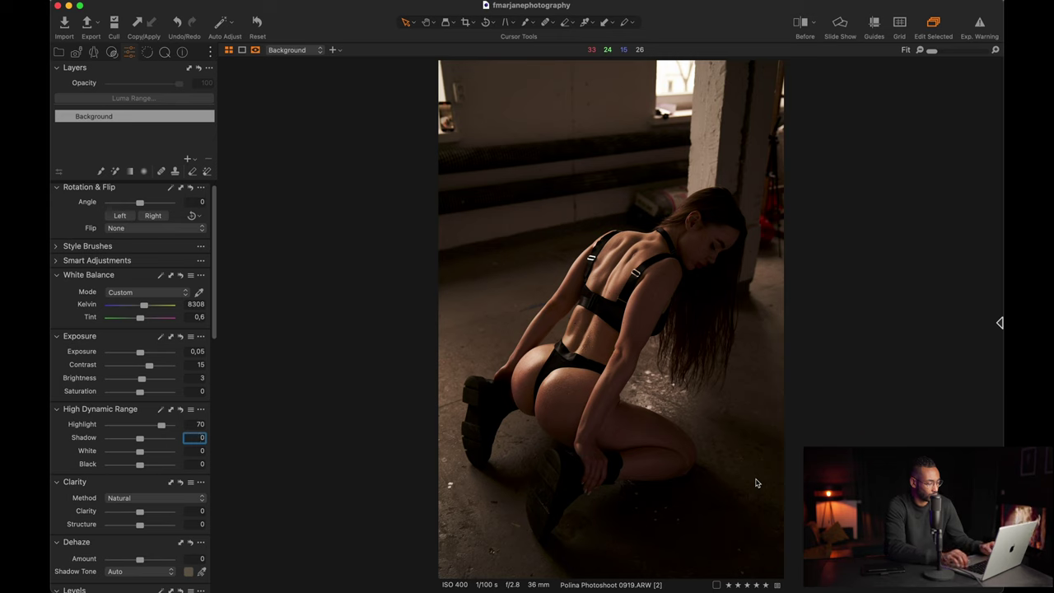
key(Up)
key(Up)
key(Up)
key(Up)
key(Up)
text(0)
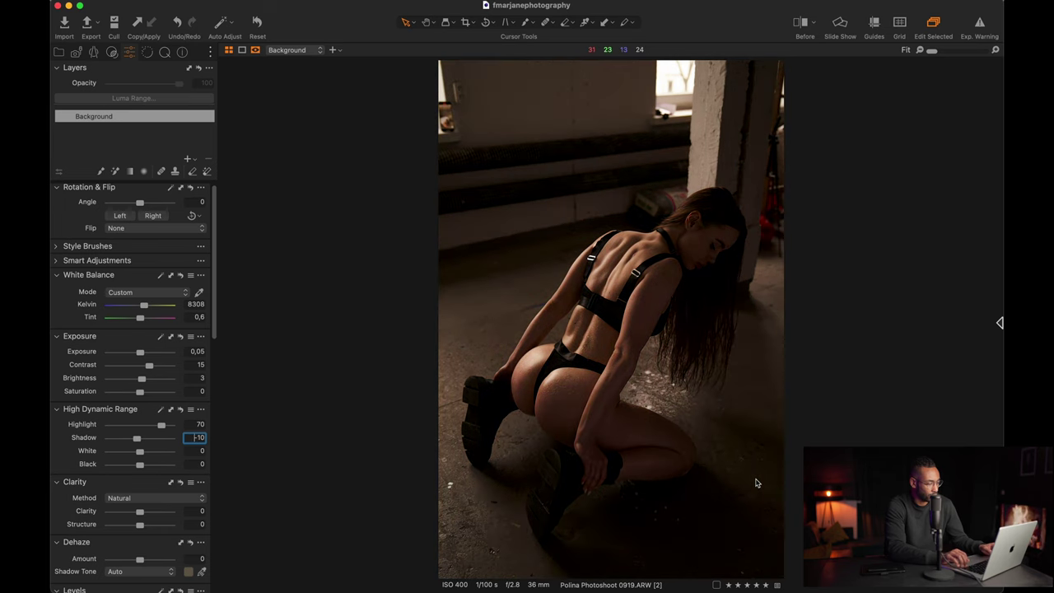
key(Down)
key(Down)
key(Return)
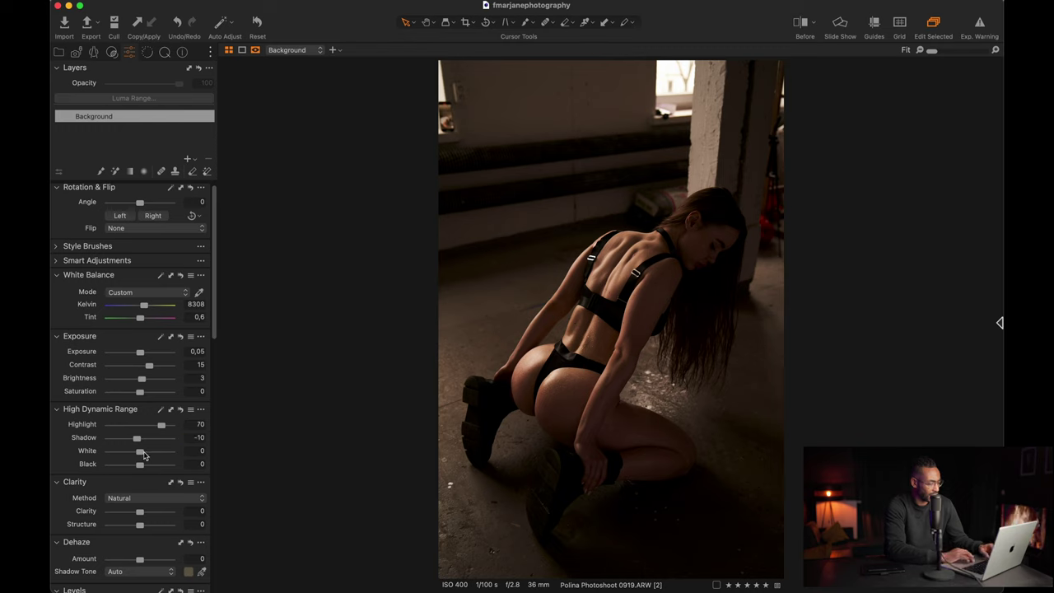
mouse_move(144, 455)
mouse_down()
mouse_move(152, 452)
mouse_move(139, 469)
mouse_up()
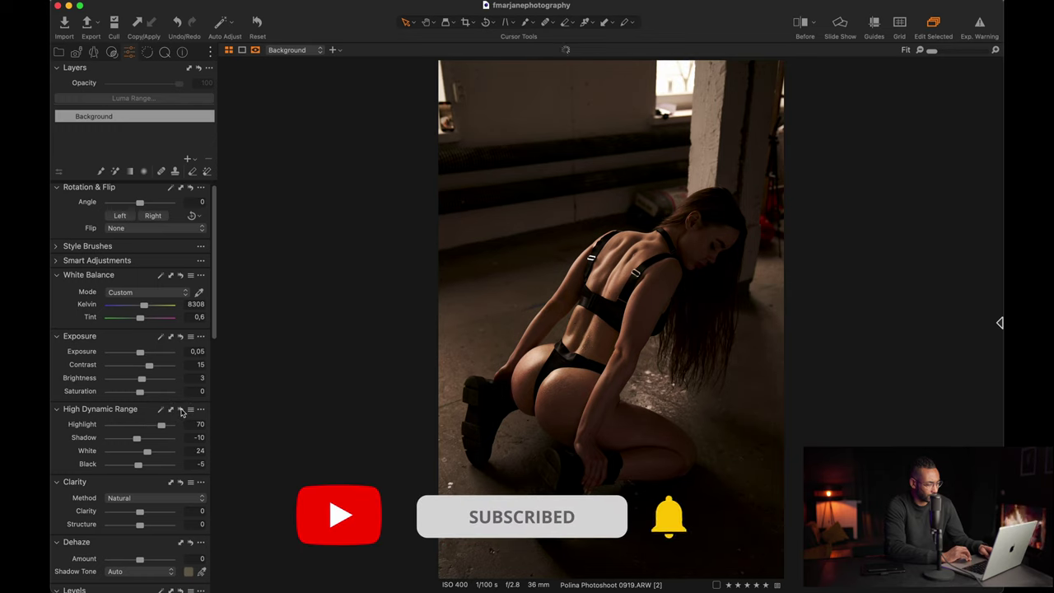
Step: Try clarity values of 60, 90 and -40 with the Natural method and return clarity to 0
scroll(152, 510, down, 5)
scroll(153, 544, down, 1)
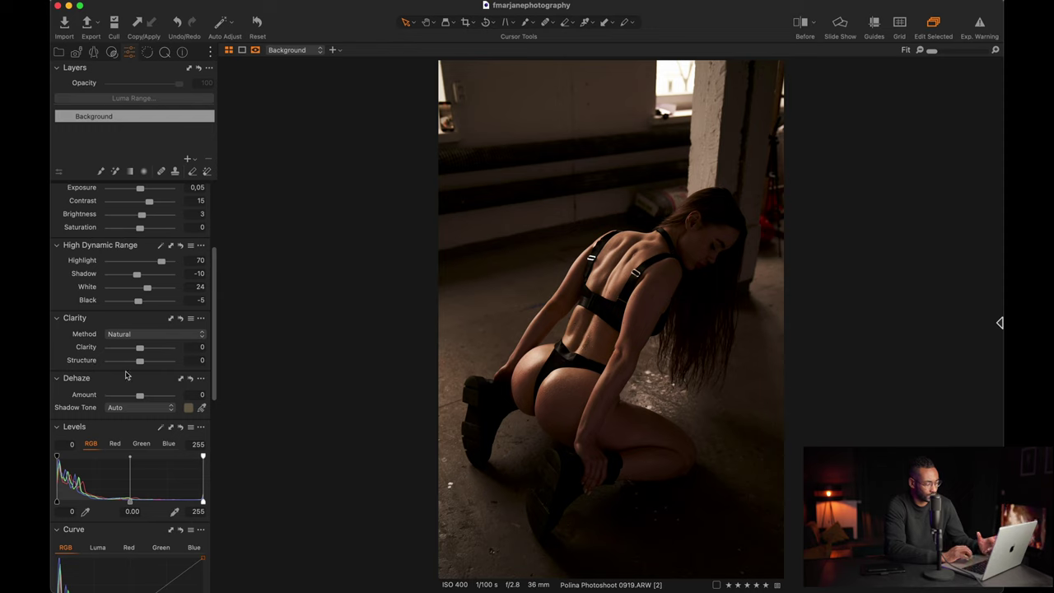
click(195, 347)
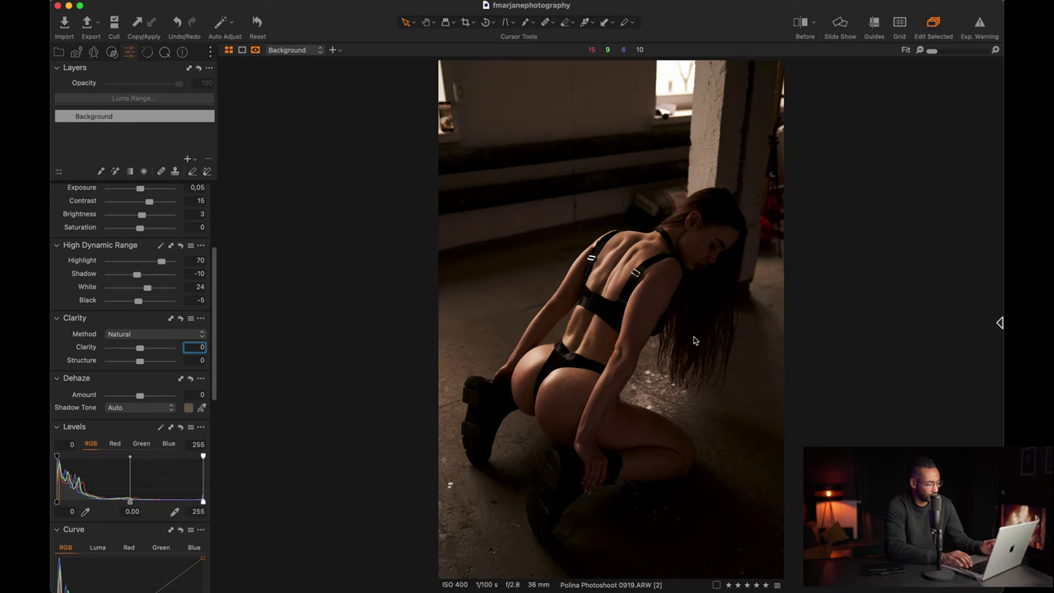
text(70)
key(Return)
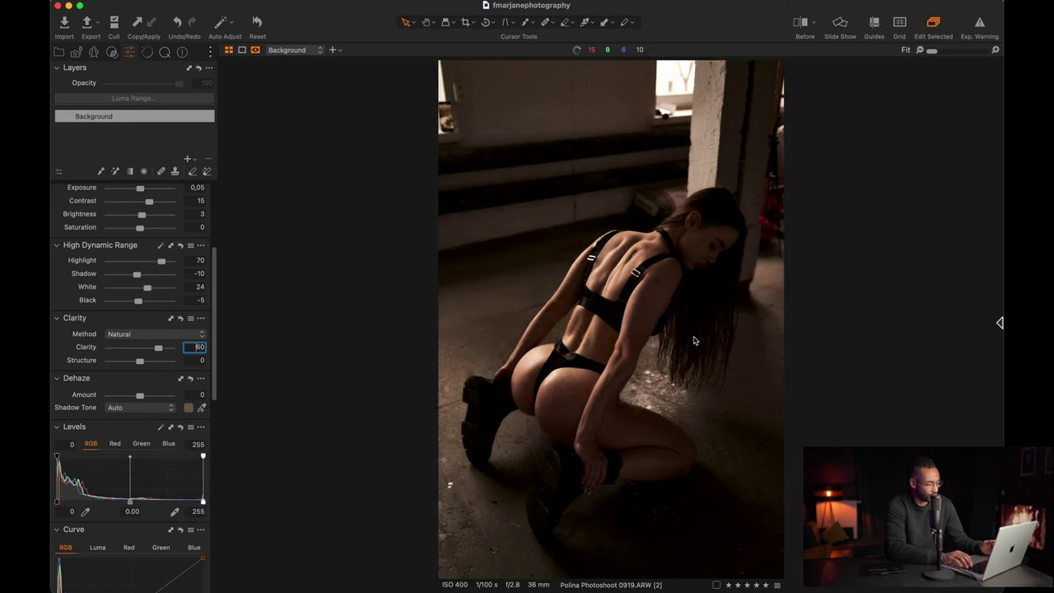
text(30)
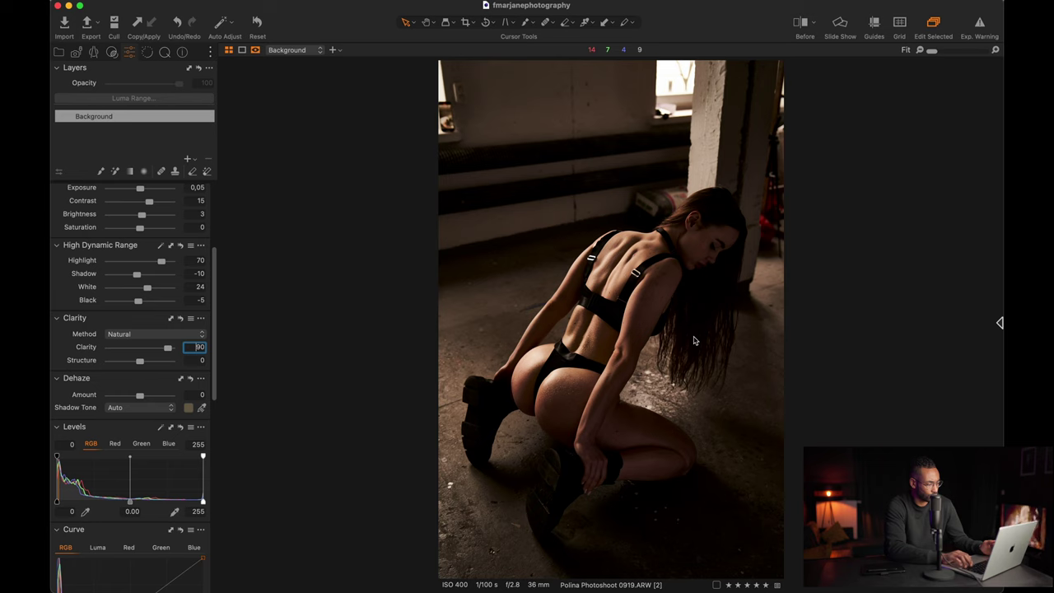
key(Return)
text(0)
key(Return)
text(-40)
key(Return)
text(0)
key(Return)
Step: Set clarity to 10 with the Natural method
key(super+a)
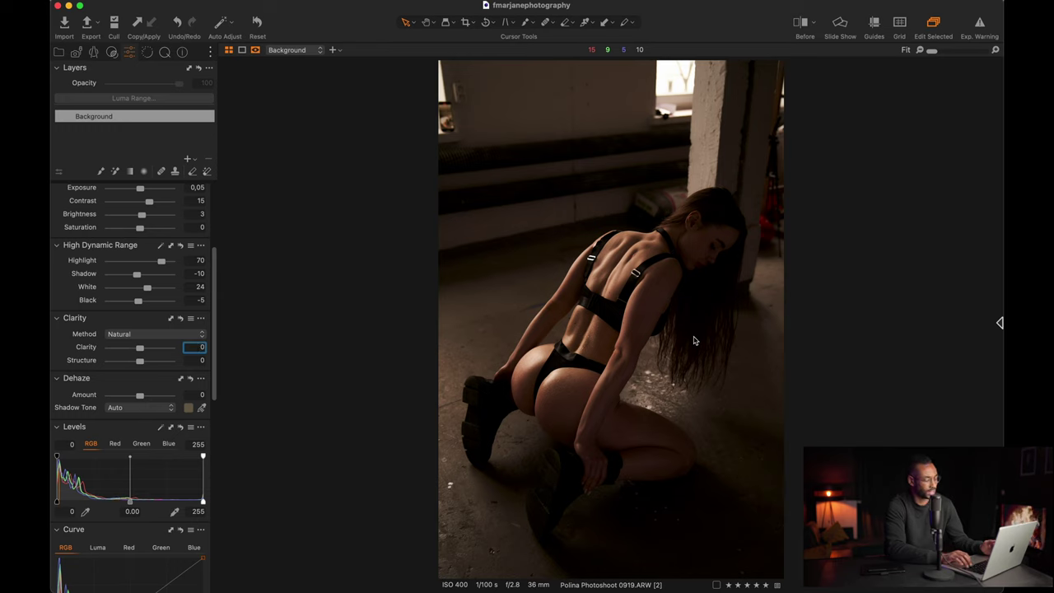
text(2)
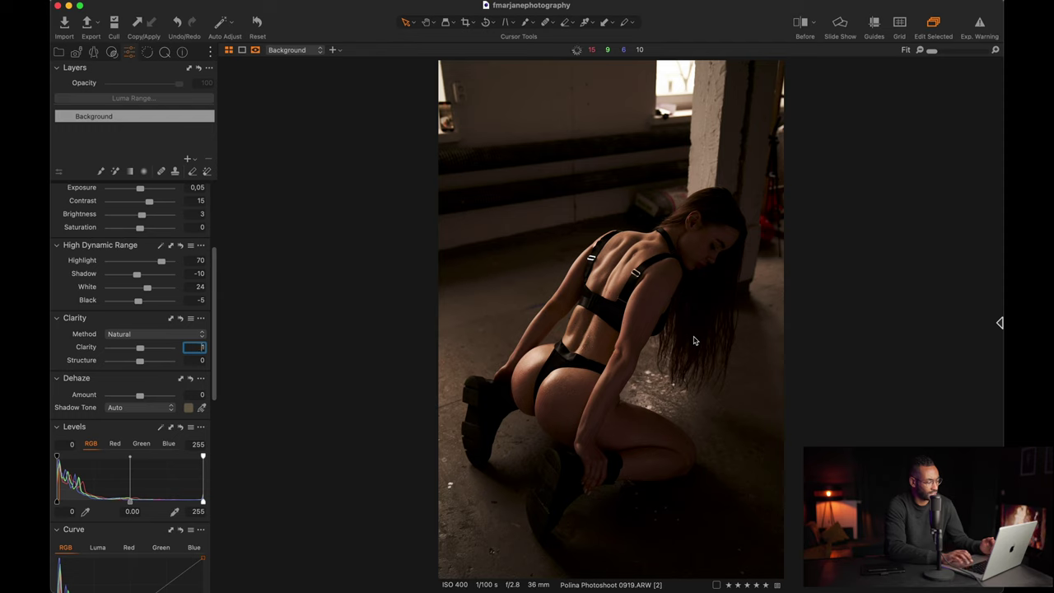
key(Up)
key(Up)
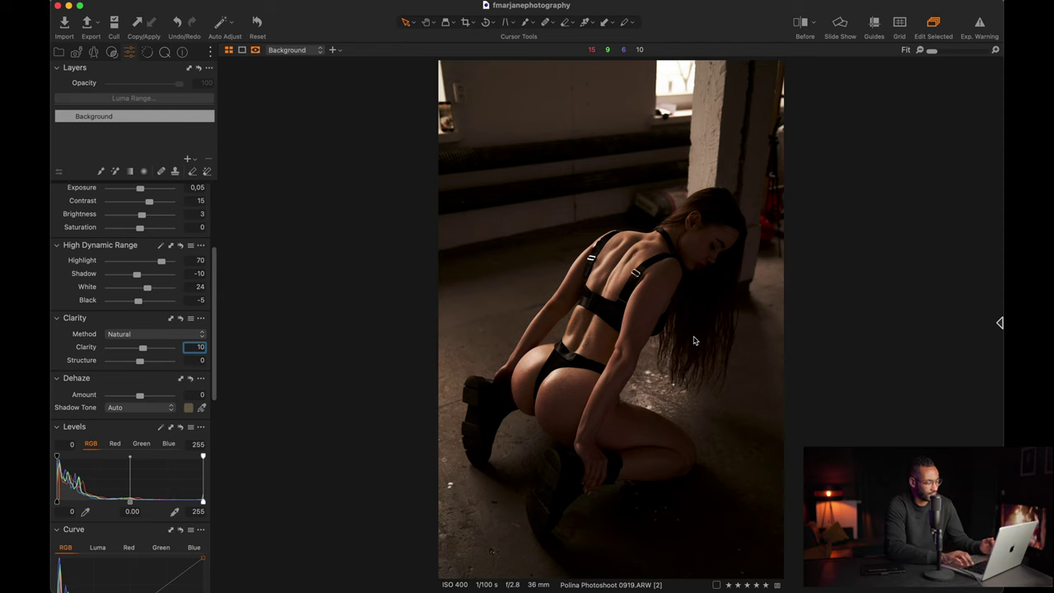
Step: Set structure to 2 while inspecting the skin texture up close, and fit the whole photo in the viewer
key(Tab)
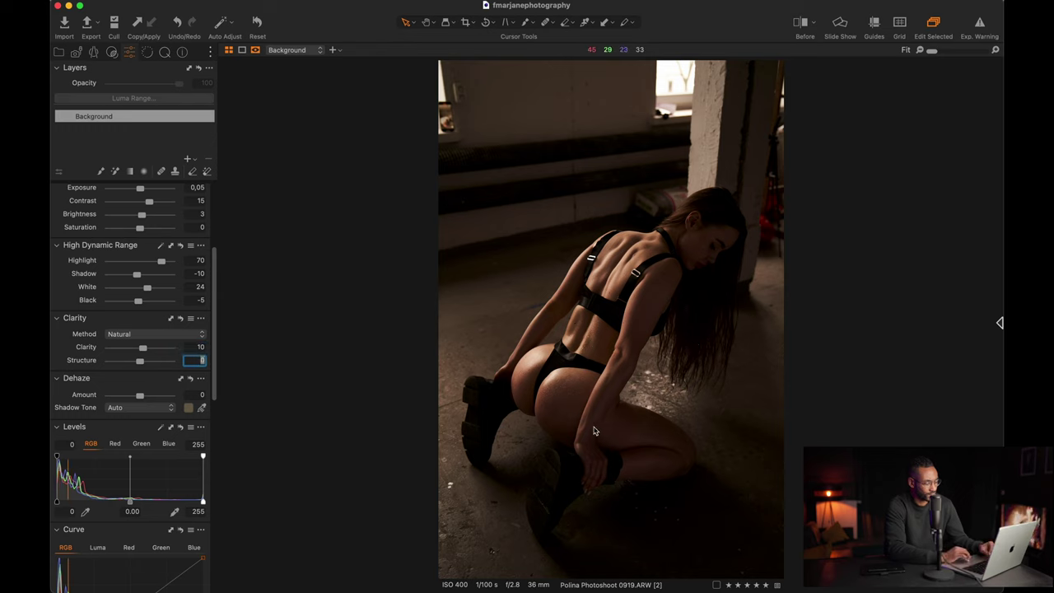
scroll(551, 409, up, 5)
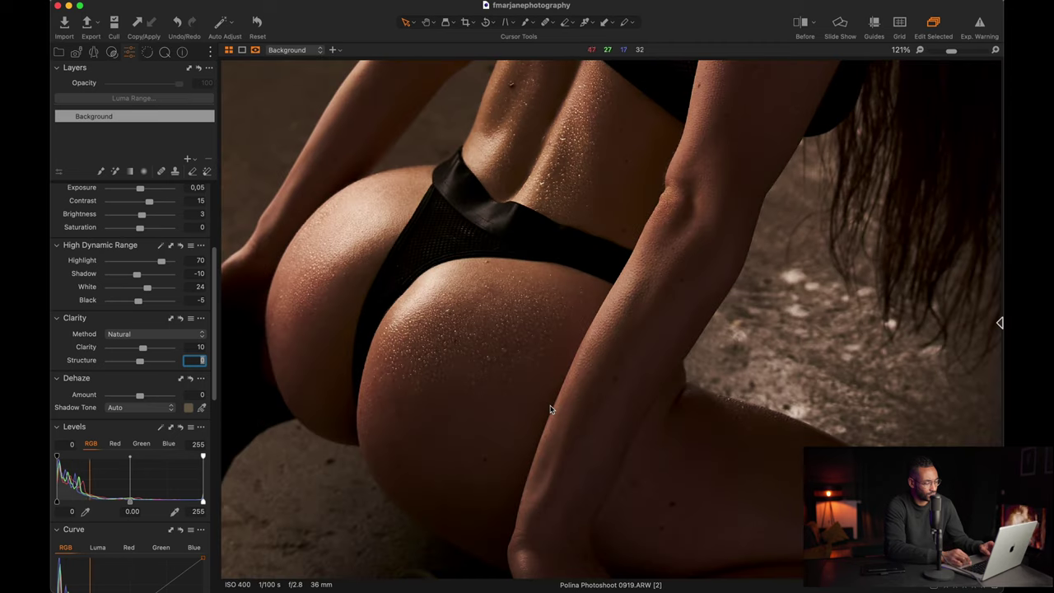
scroll(550, 407, up, 4)
scroll(550, 398, down, 3)
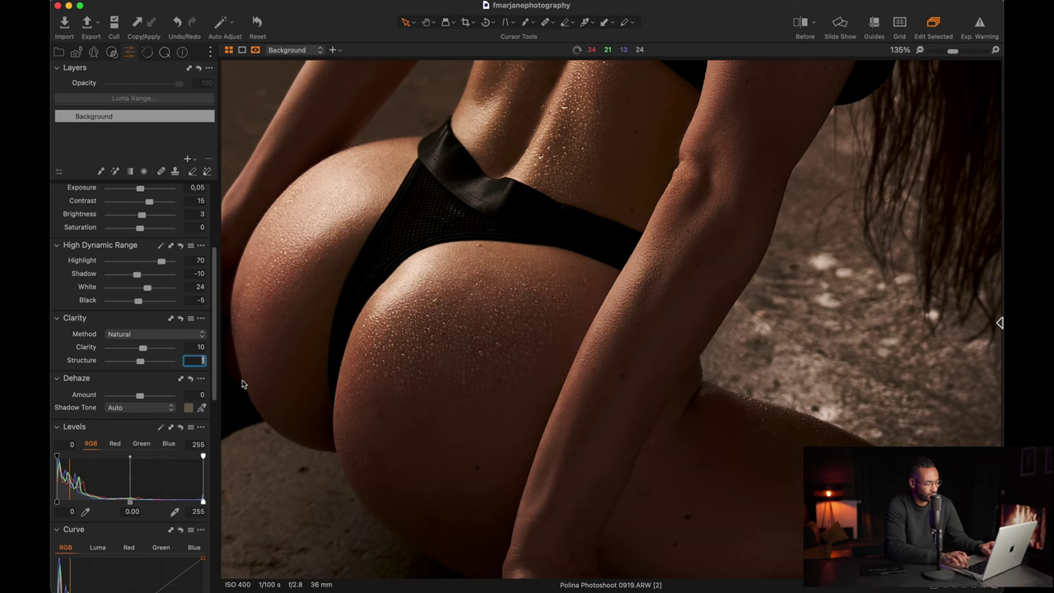
key(Return)
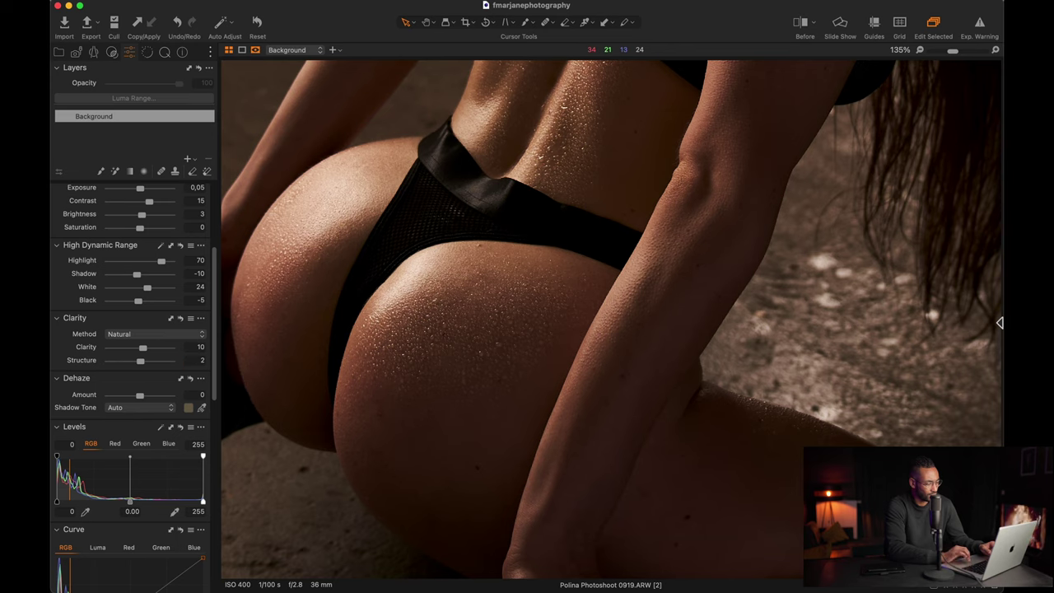
key(super+0)
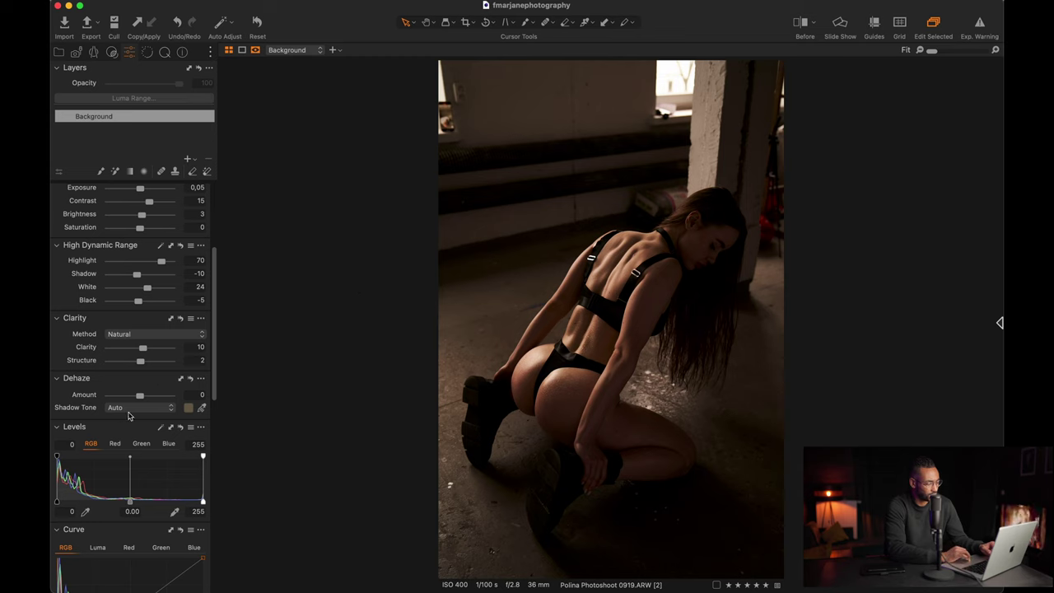
Step: Try a different Dehaze amount and return it to 0
mouse_move(139, 395)
mouse_down()
mouse_move(123, 398)
mouse_move(187, 398)
mouse_move(140, 399)
mouse_up()
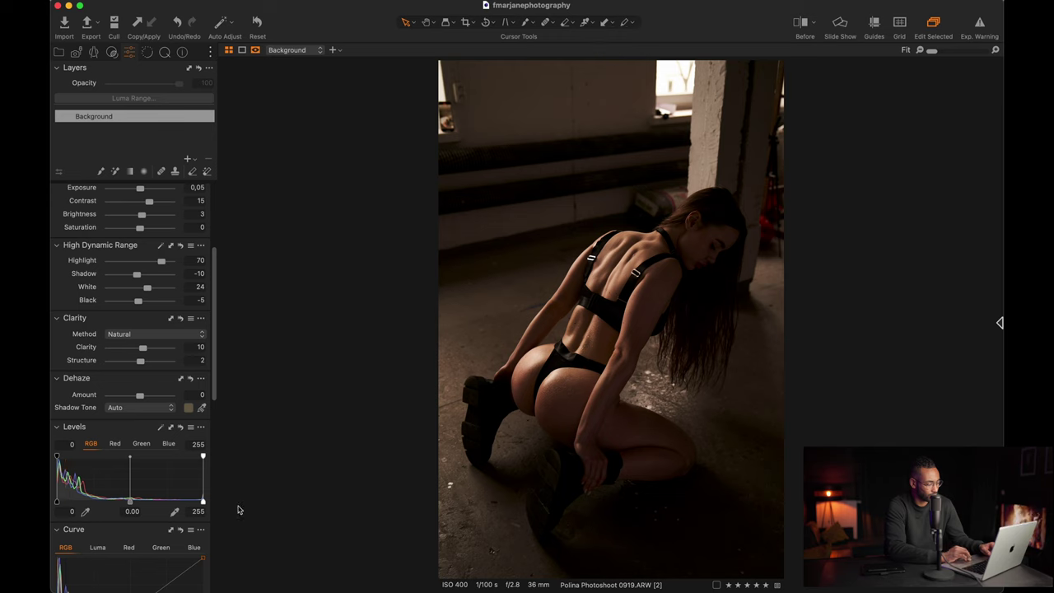
scroll(191, 464, down, 5)
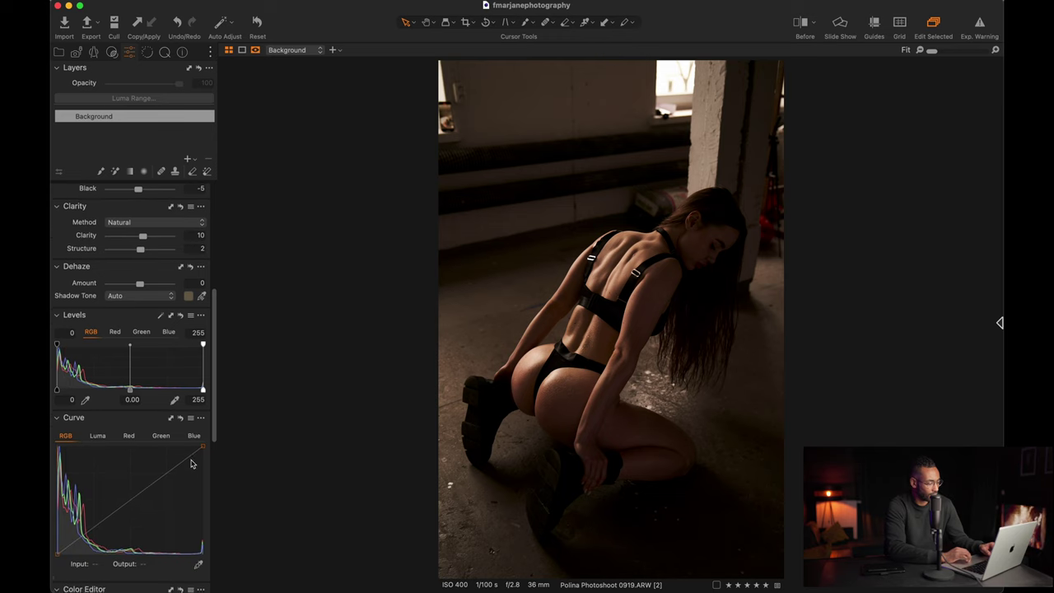
scroll(192, 463, up, 1)
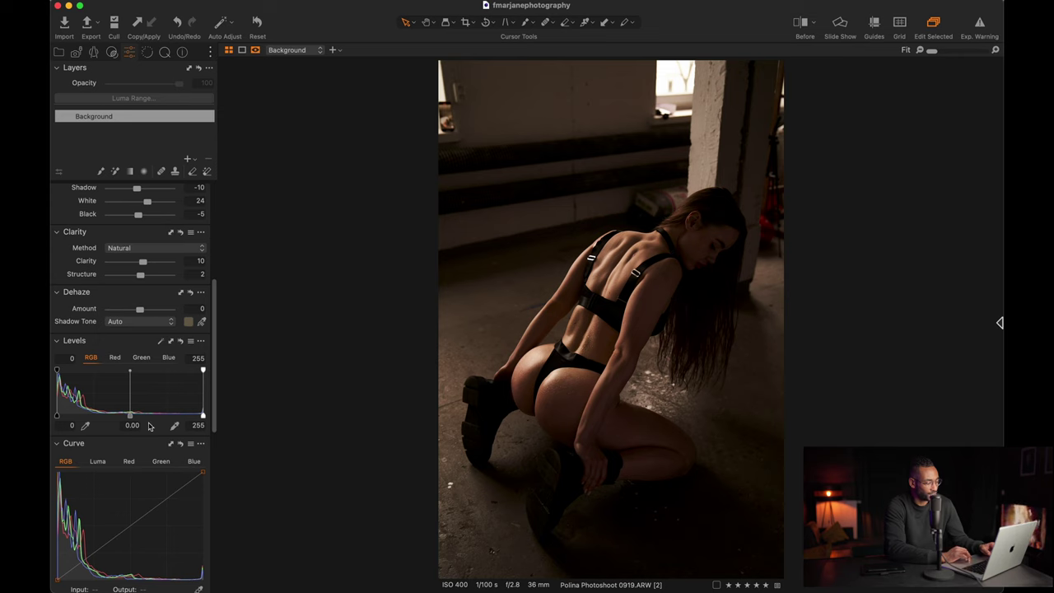
scroll(144, 475, down, 2)
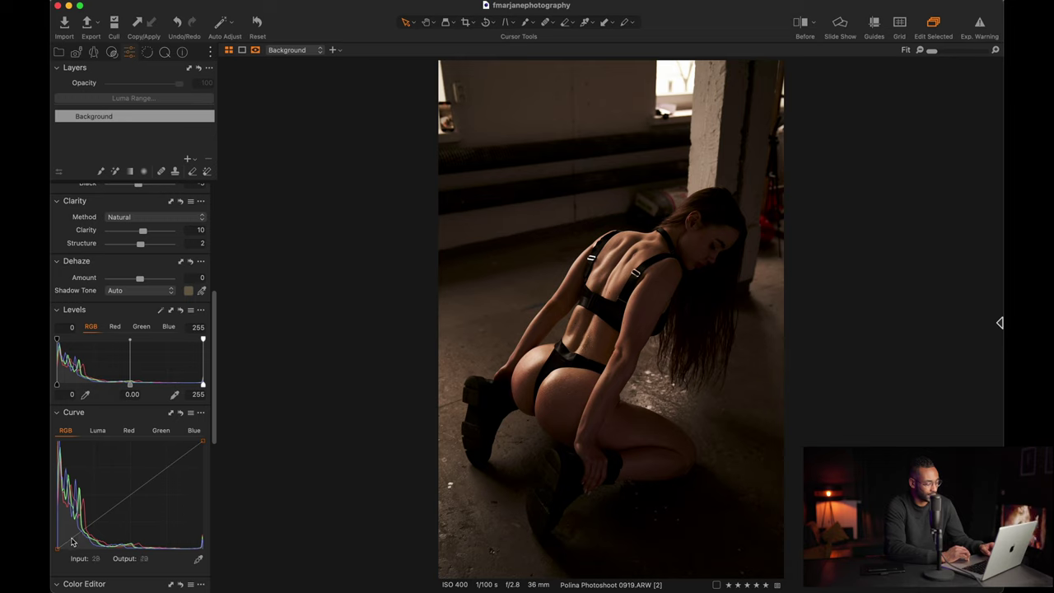
Step: Try moving the black, midtone and white handles of the RGB Levels and return them to their defaults
drag(92, 520, 99, 375)
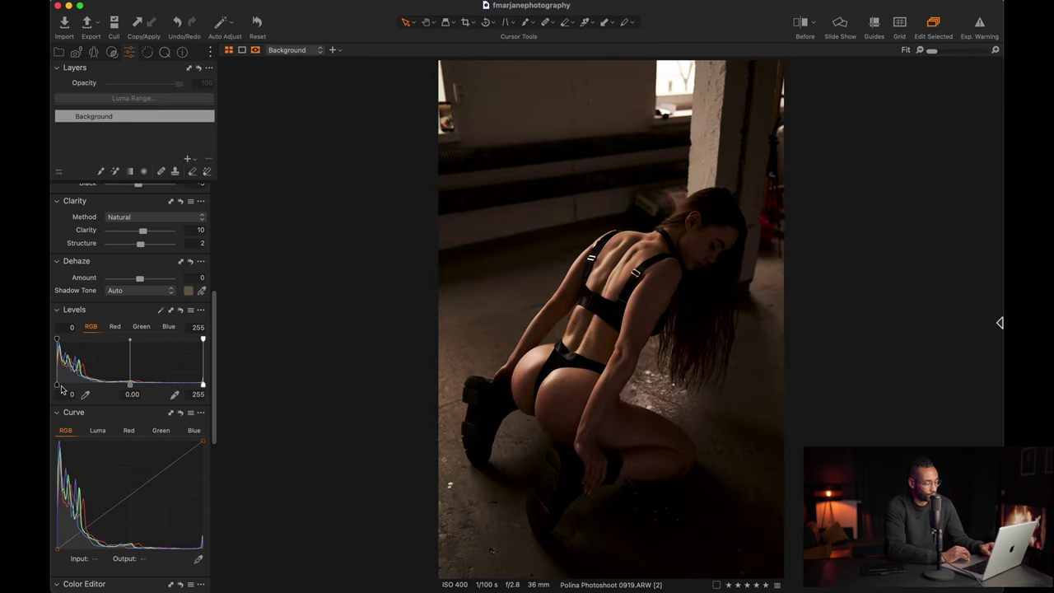
mouse_move(58, 385)
mouse_down()
mouse_move(80, 383)
mouse_move(57, 385)
mouse_up()
mouse_move(130, 386)
mouse_down()
mouse_move(112, 381)
mouse_move(165, 381)
mouse_move(129, 382)
mouse_up()
drag(204, 385, 247, 387)
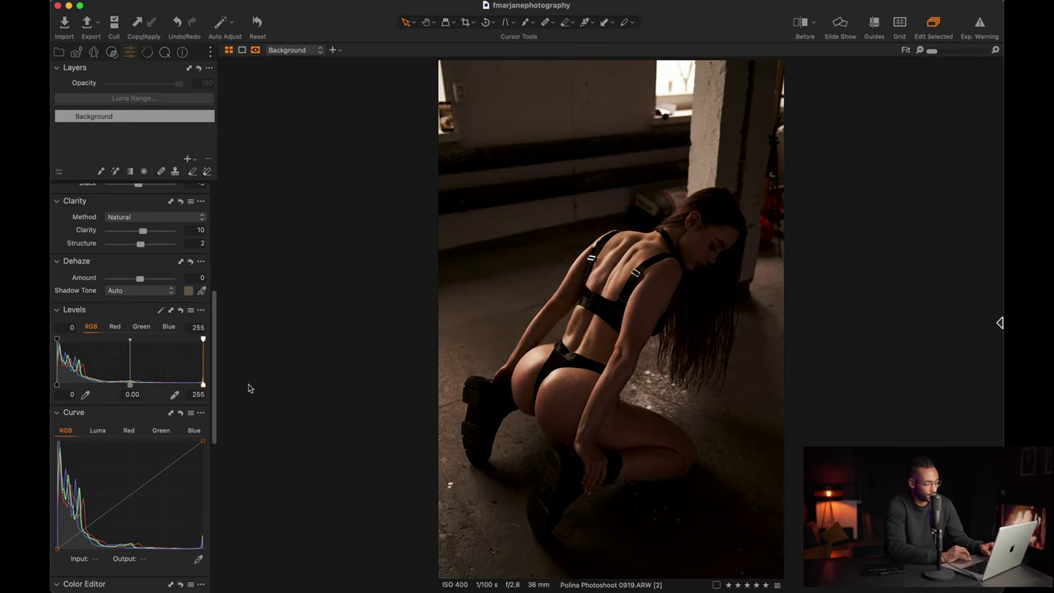
drag(203, 338, 265, 322)
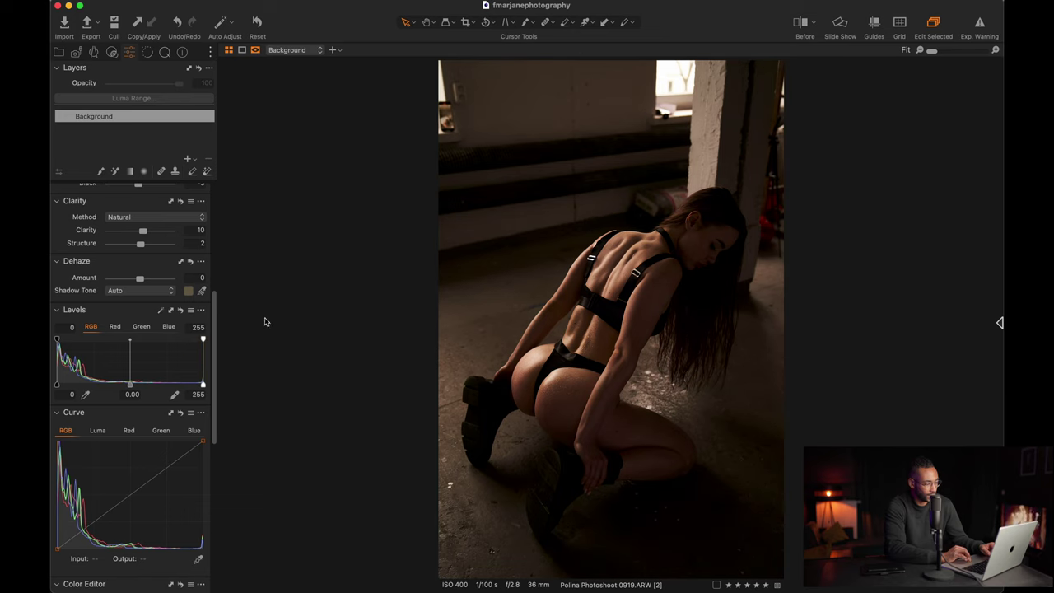
mouse_move(58, 339)
mouse_down()
mouse_move(80, 340)
mouse_move(56, 339)
mouse_up()
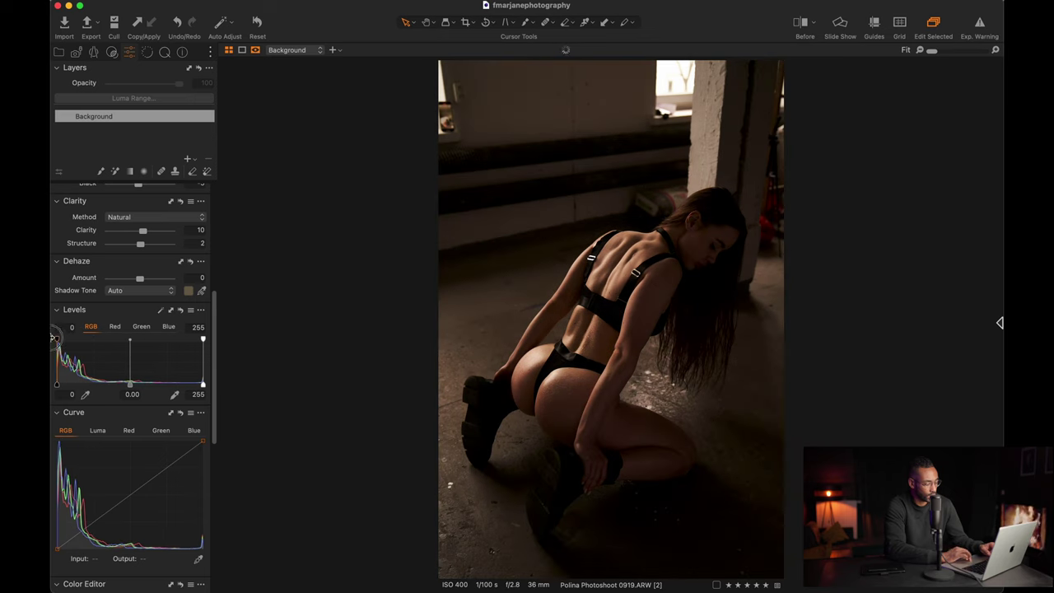
Step: Set the RGB Levels midtone to 0.02 and compare the photo with the Levels adjustment temporarily reset
scroll(115, 392, up, 2)
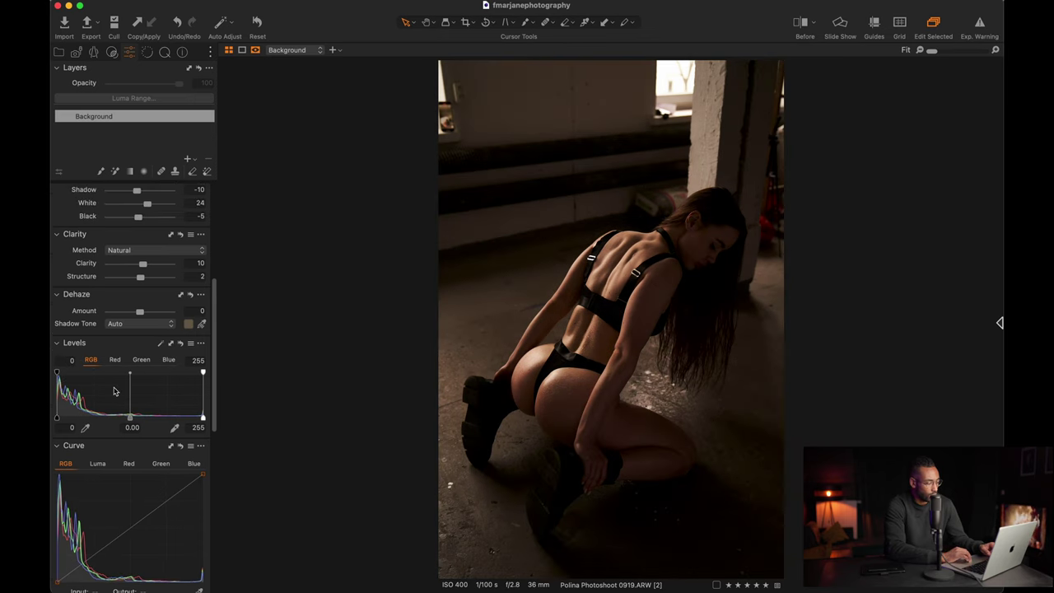
scroll(115, 391, down, 2)
click(125, 400)
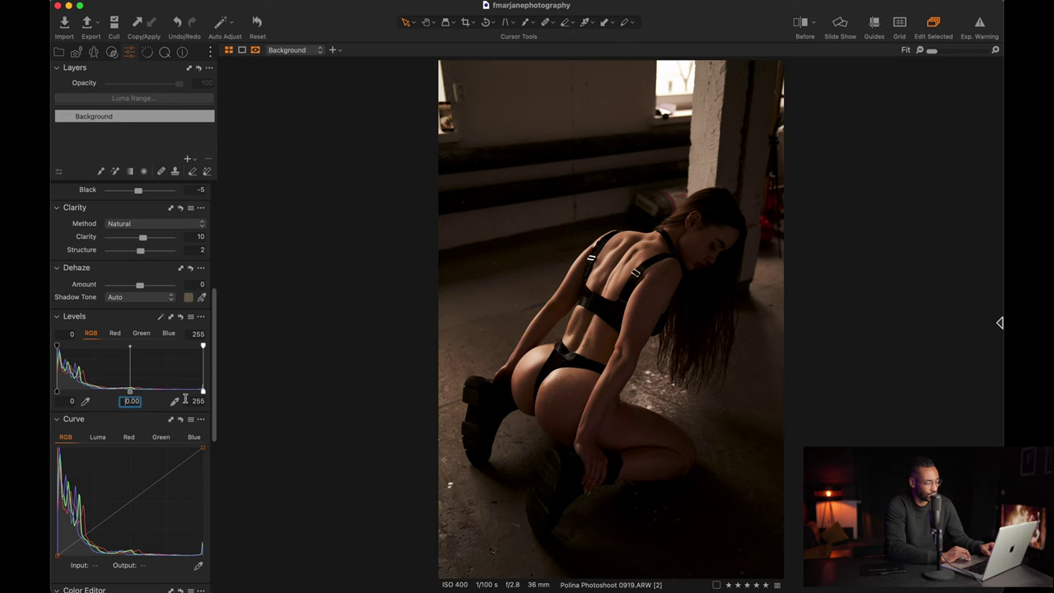
scroll(131, 412, up, 2)
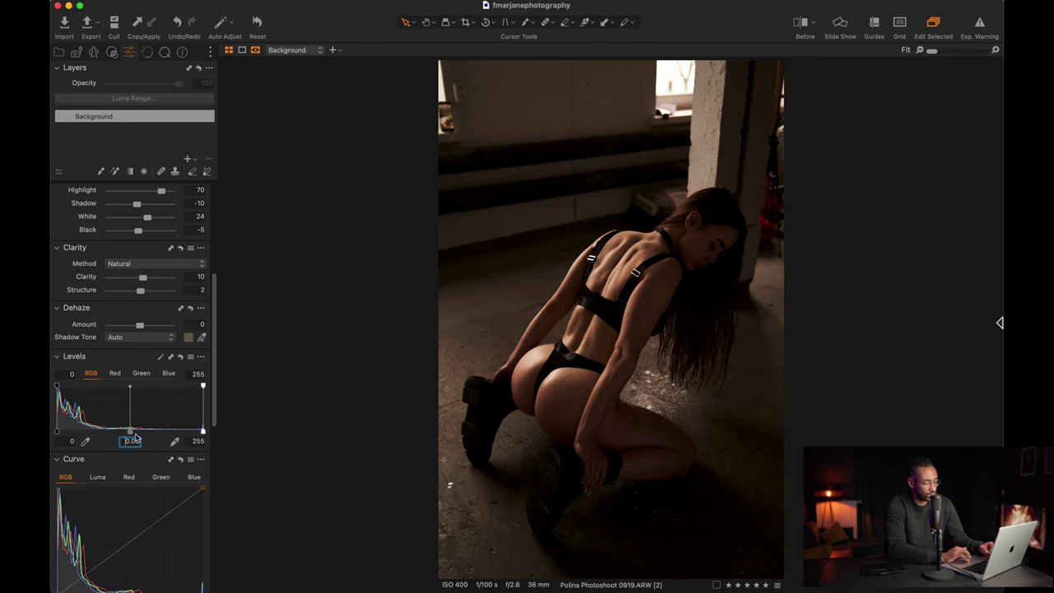
scroll(134, 434, up, 5)
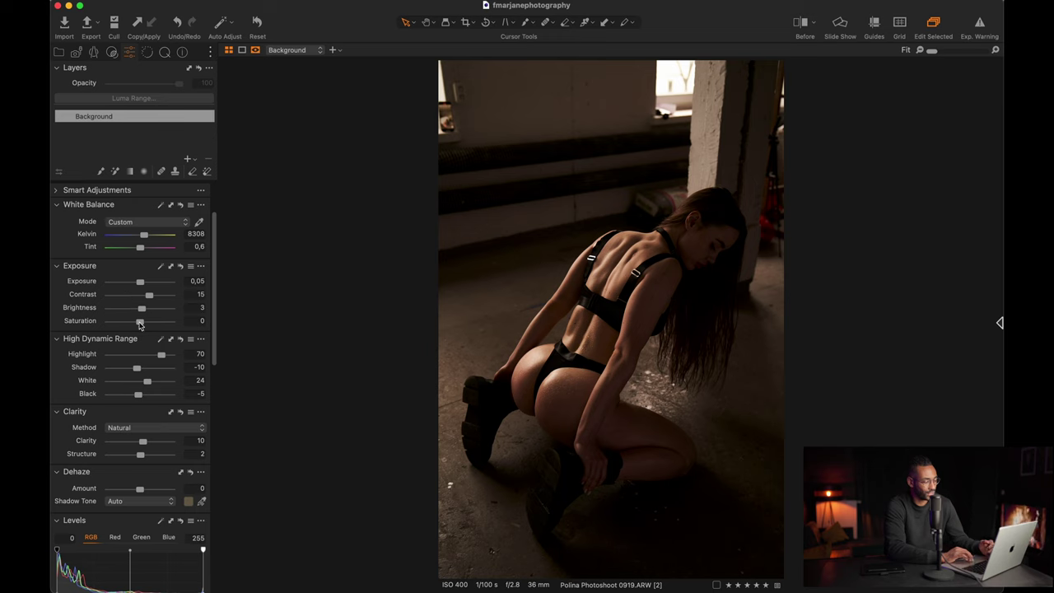
scroll(128, 494, down, 3)
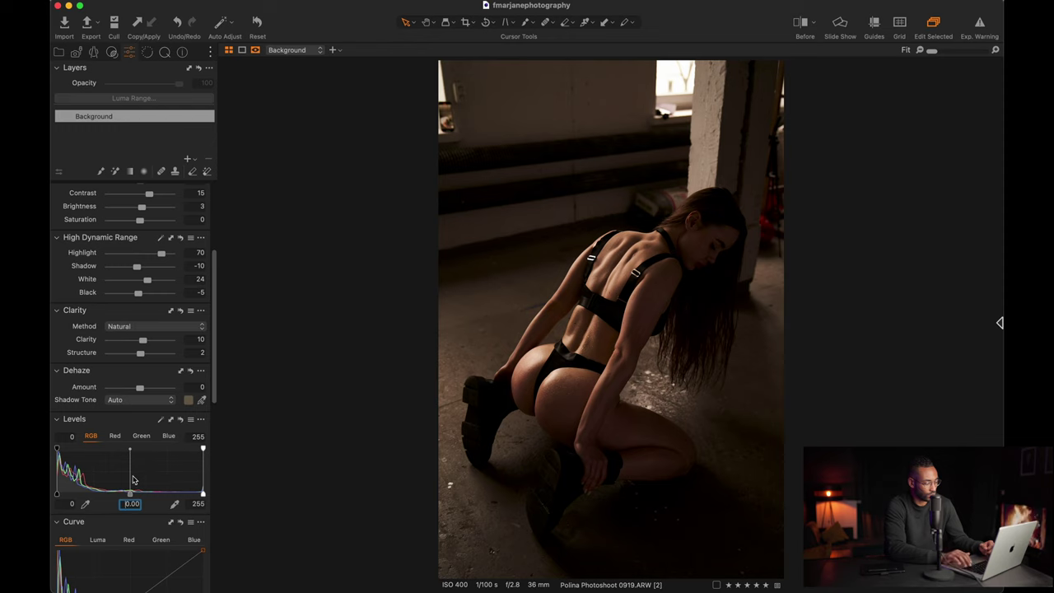
key(Up)
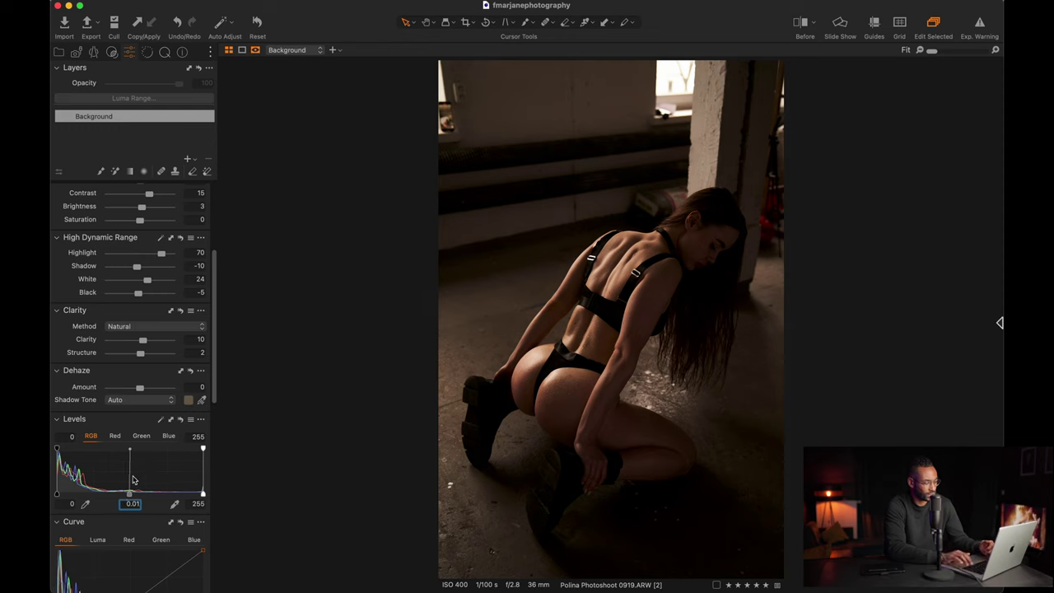
key(Up)
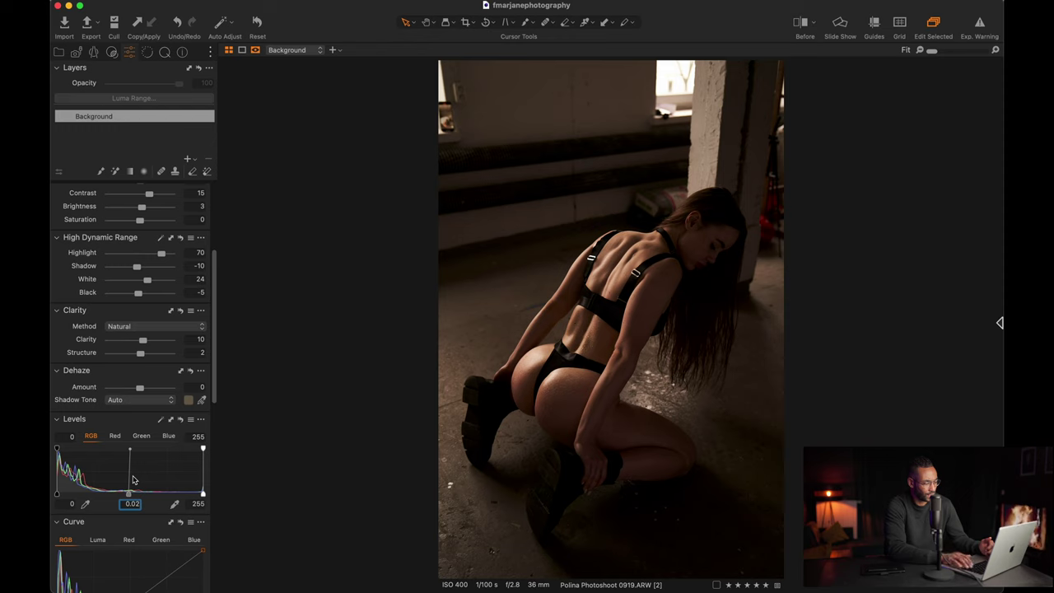
key(Return)
click(180, 419)
click(180, 420)
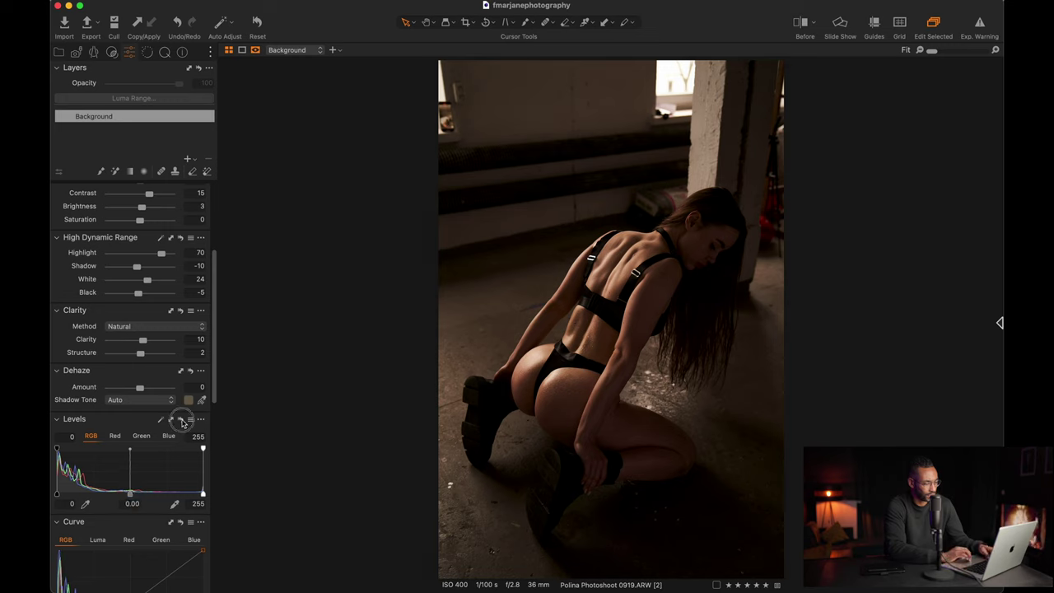
Step: Try a magenta saturation of 80 in the basic Color Editor, and bring it down to -64.6
scroll(149, 489, down, 5)
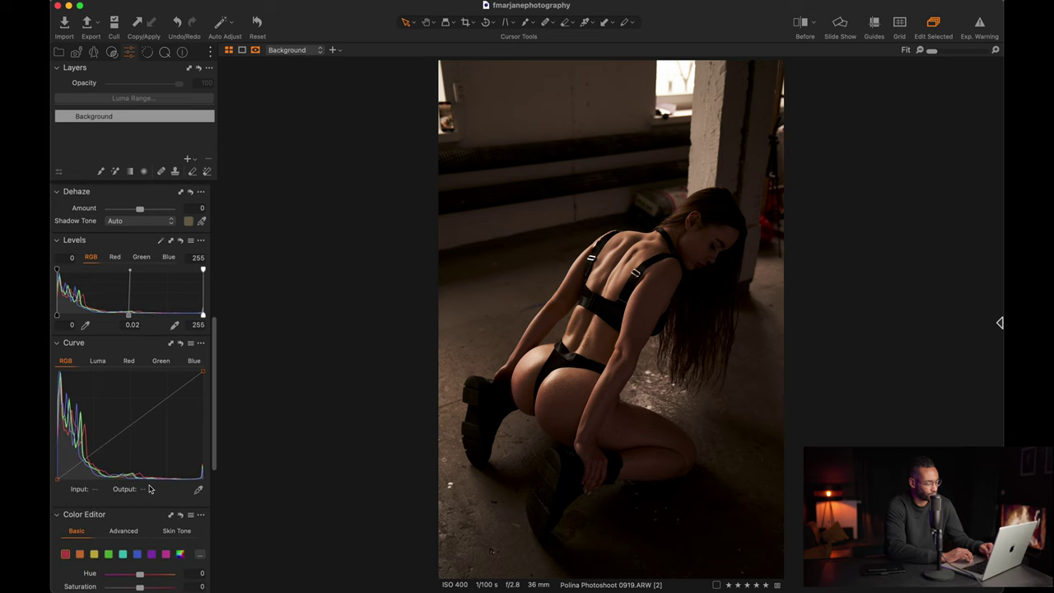
scroll(149, 489, down, 2)
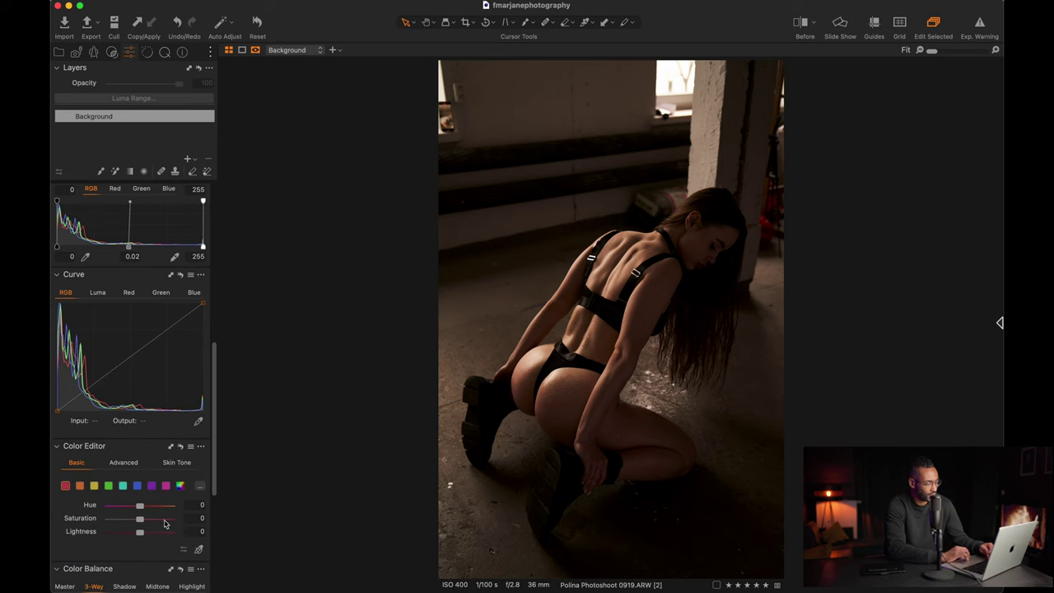
scroll(164, 524, down, 4)
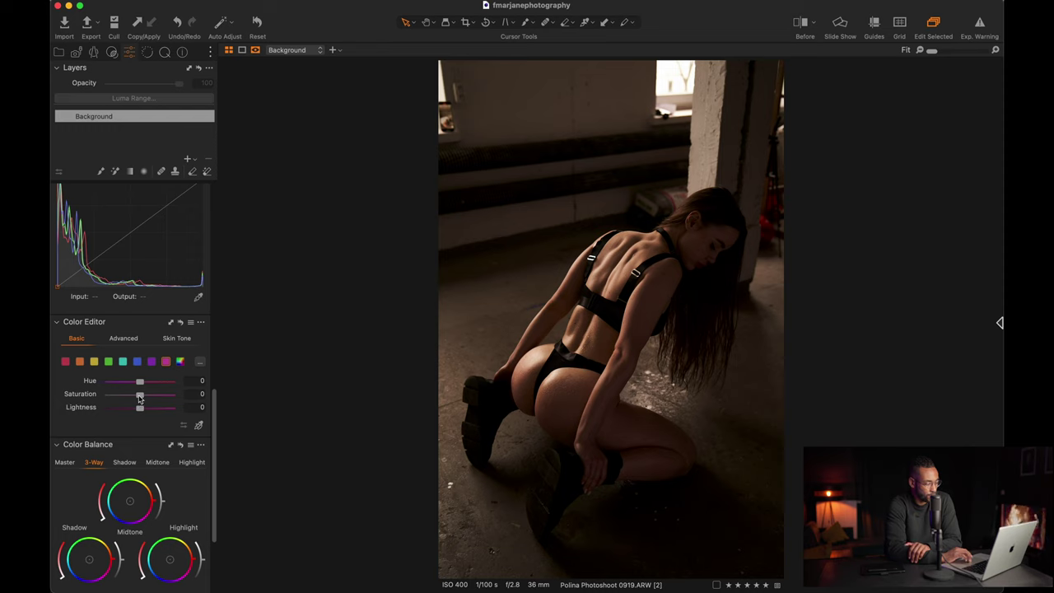
drag(139, 398, 170, 395)
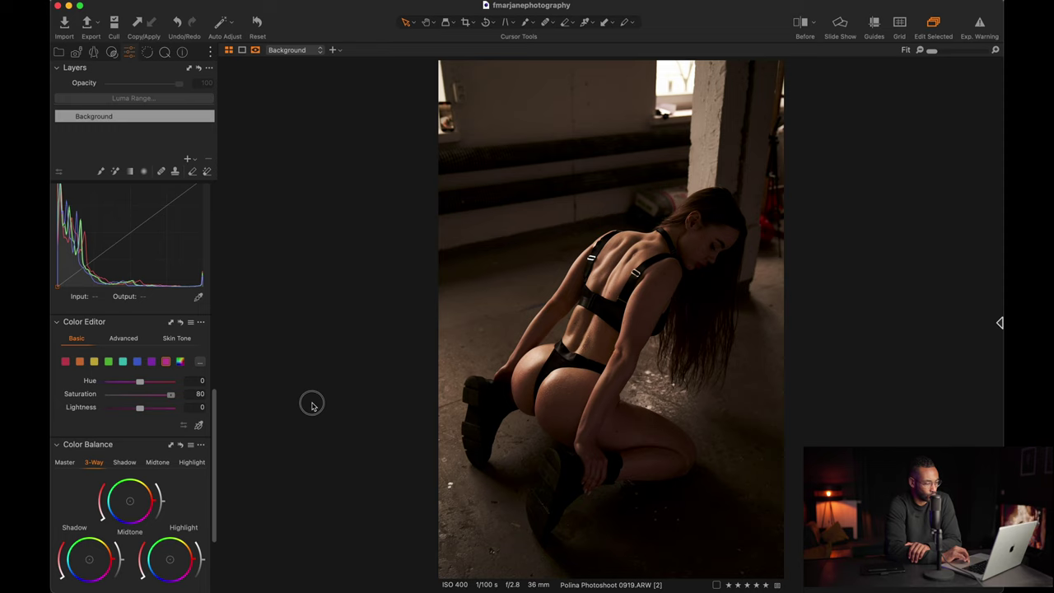
drag(171, 394, 115, 399)
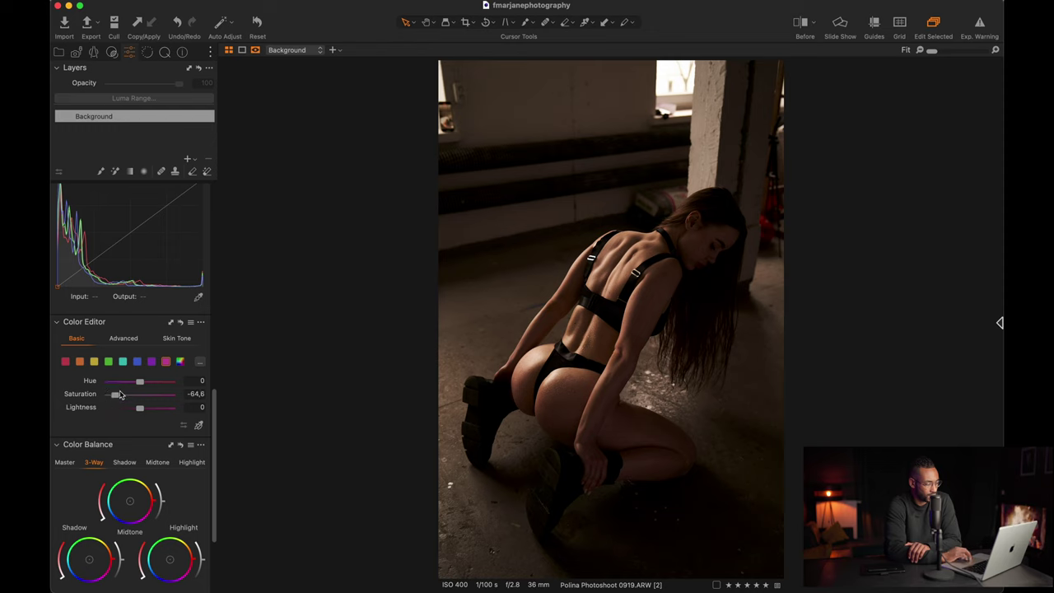
Step: Strongly desaturate the purple, blue and cyan ranges in the Color Editor, with cyan saturation at -68.6
click(151, 361)
click(239, 398)
mouse_move(99, 400)
mouse_down()
mouse_move(175, 400)
mouse_move(74, 392)
mouse_move(161, 396)
mouse_move(91, 402)
mouse_move(115, 399)
mouse_up()
click(135, 361)
click(123, 361)
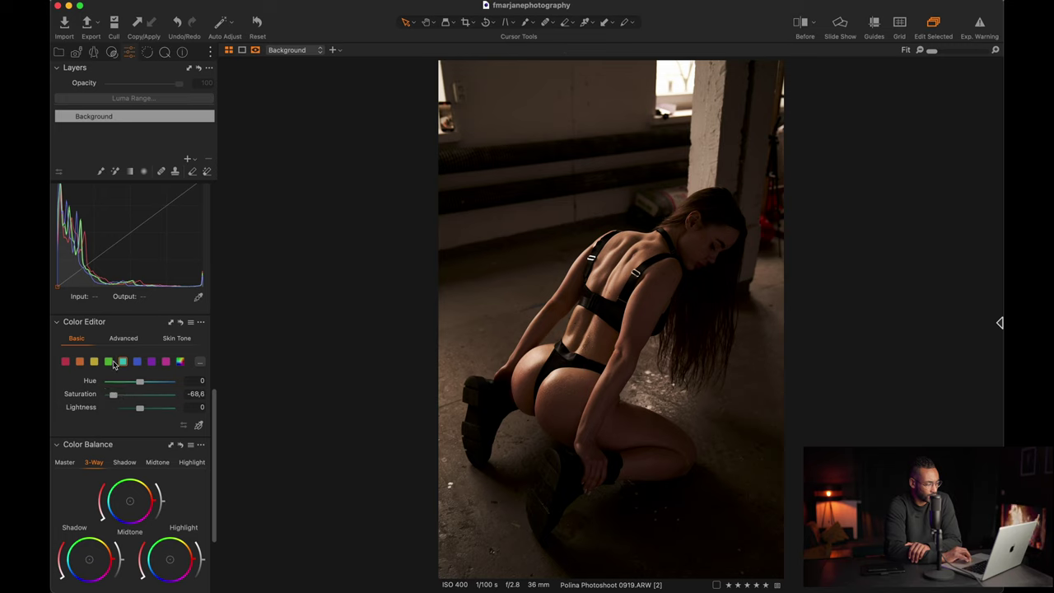
Step: Try a green saturation of -10 in the Color Editor, and set it to -20
click(106, 363)
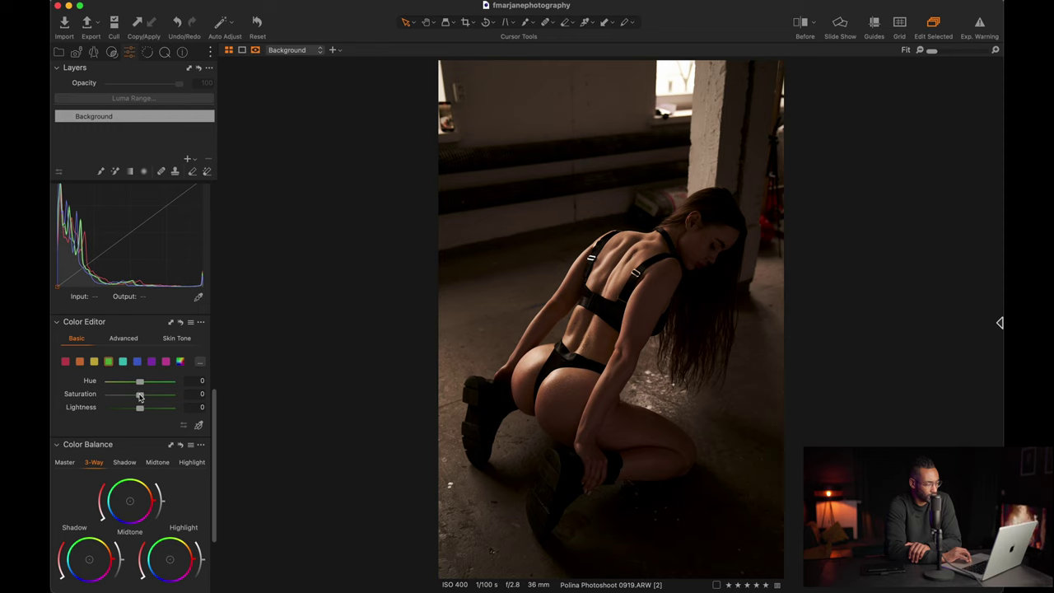
mouse_move(140, 396)
mouse_down()
mouse_move(113, 395)
mouse_move(167, 394)
mouse_move(107, 395)
mouse_move(181, 393)
mouse_move(99, 394)
mouse_move(171, 393)
mouse_move(142, 400)
mouse_up()
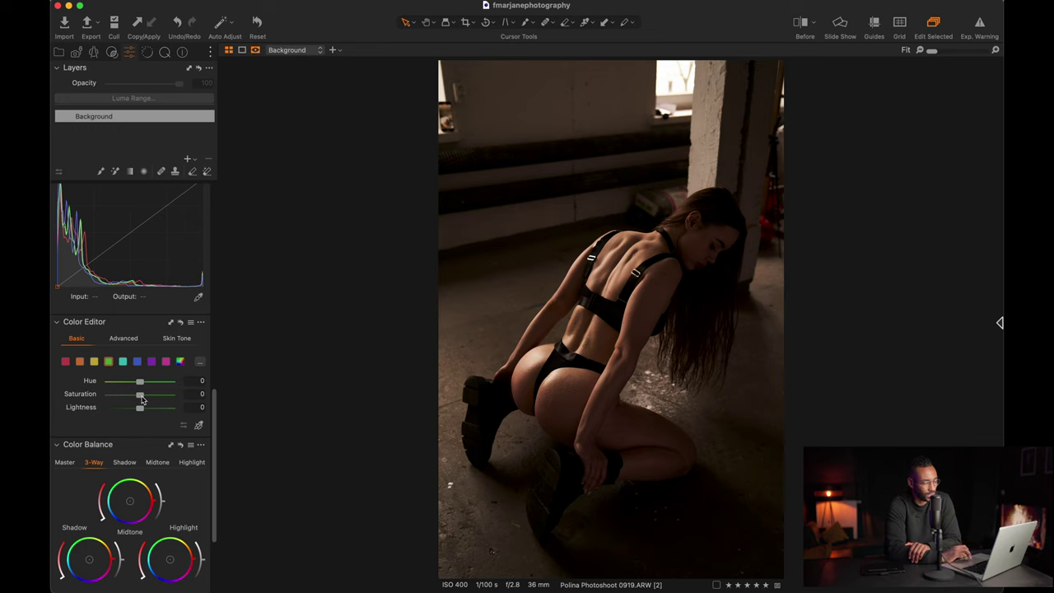
mouse_move(142, 400)
mouse_down()
mouse_move(172, 403)
mouse_move(120, 397)
mouse_move(186, 397)
mouse_move(92, 397)
mouse_move(146, 395)
mouse_move(138, 398)
mouse_up()
click(188, 392)
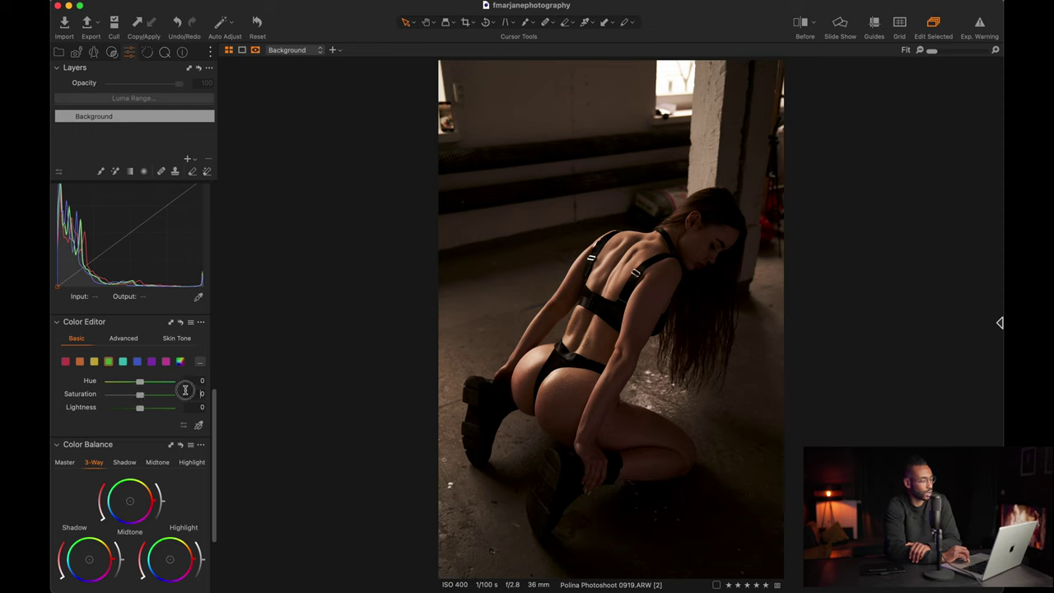
text(-10)
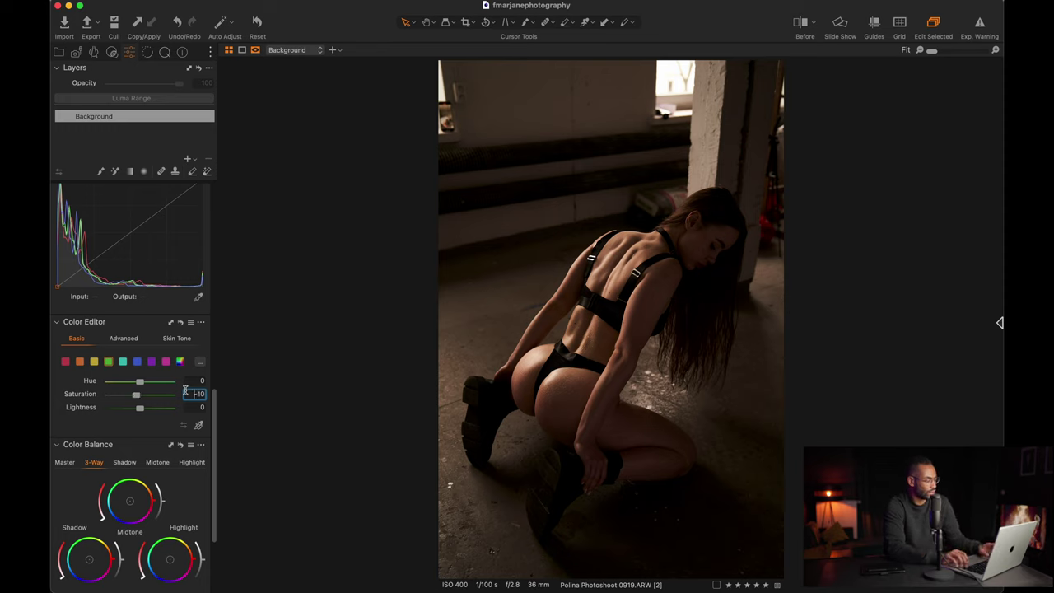
text(-20)
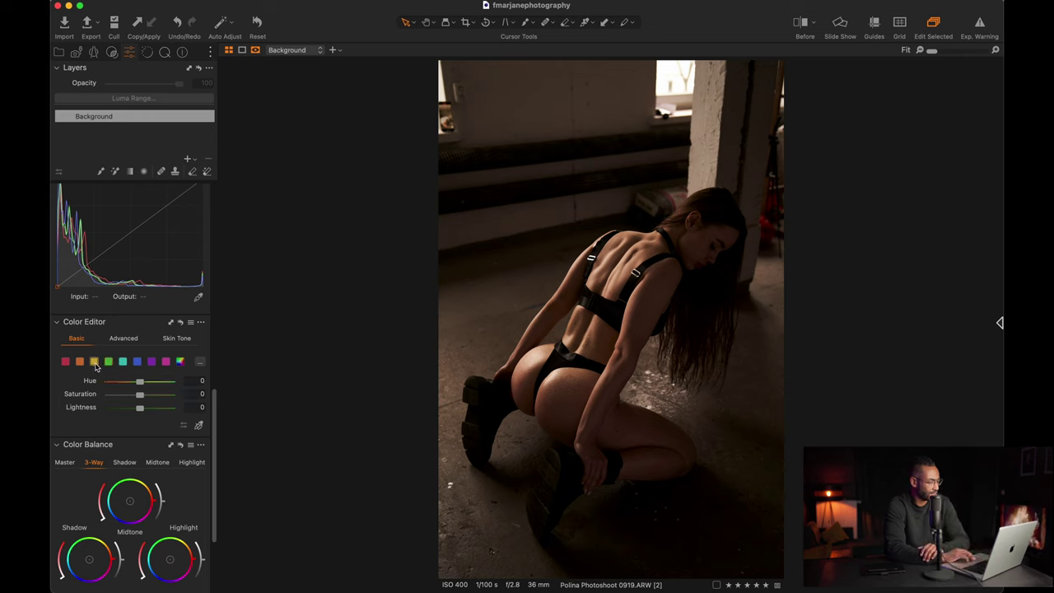
Step: Set the yellow range's saturation to -20 in the Color Editor
mouse_move(135, 395)
mouse_down()
mouse_move(189, 393)
mouse_move(87, 393)
mouse_move(171, 397)
mouse_move(136, 395)
mouse_up()
double_click(136, 395)
click(188, 395)
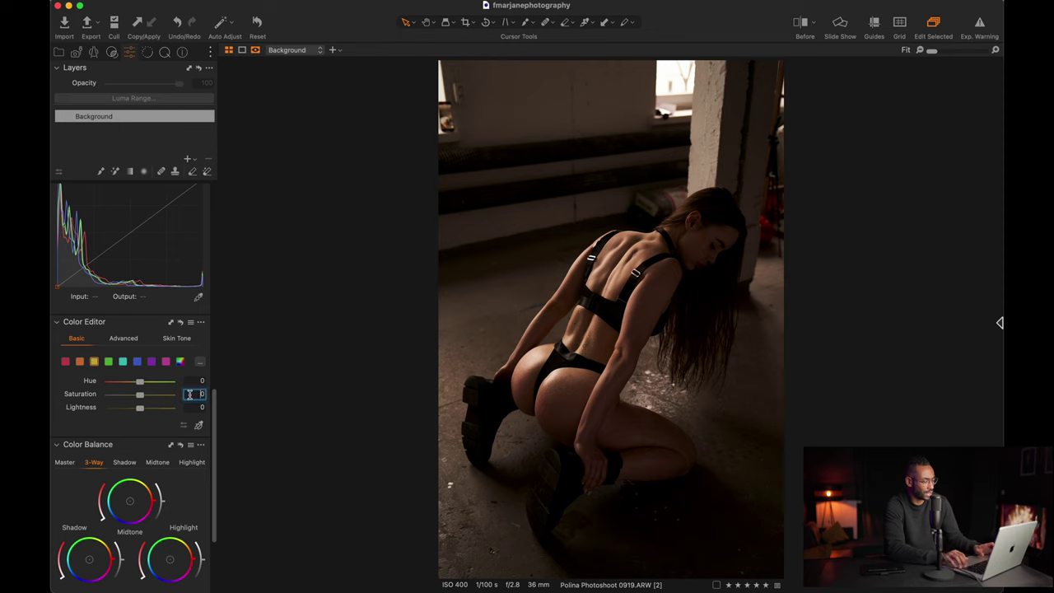
text(-20)
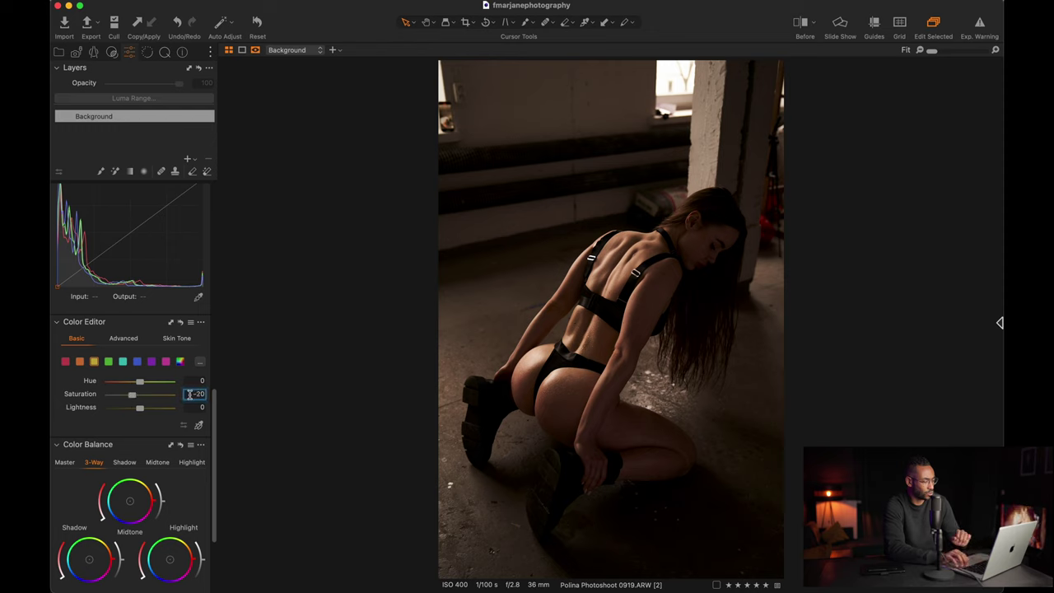
Step: Set the orange range's saturation to -2 in the Color Editor
click(80, 362)
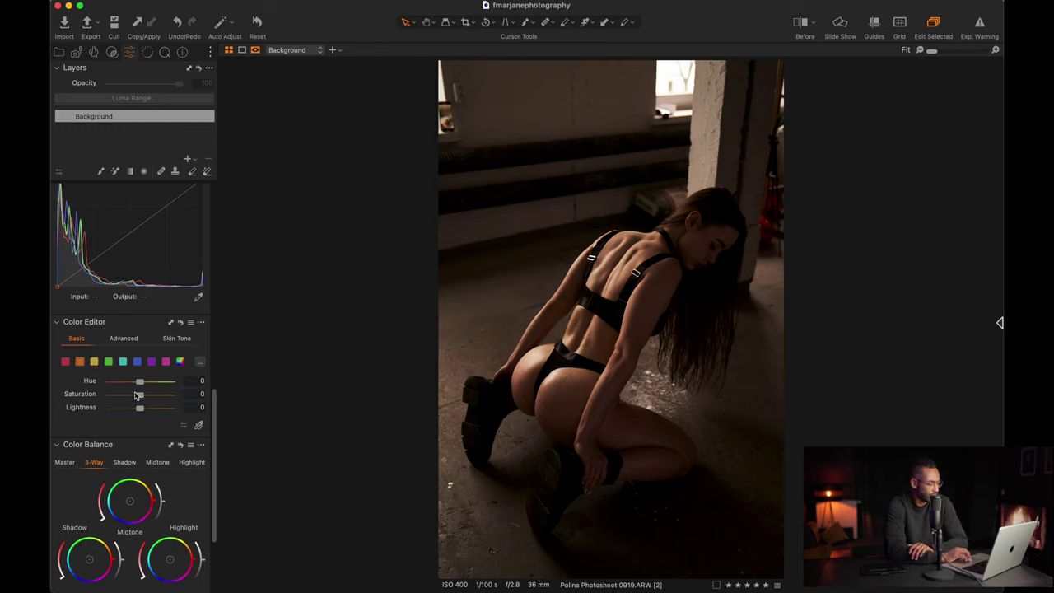
mouse_move(139, 397)
mouse_down()
mouse_move(167, 393)
mouse_move(119, 390)
mouse_move(177, 393)
mouse_move(87, 395)
mouse_move(198, 395)
mouse_move(136, 400)
mouse_up()
double_click(136, 400)
click(189, 394)
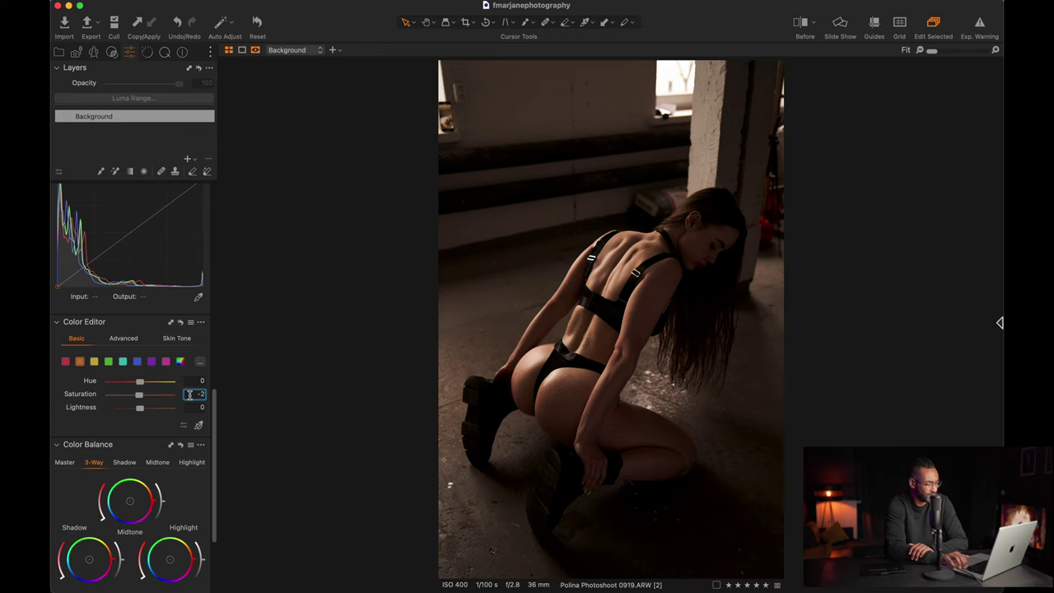
key(Return)
Step: Set the red range's saturation to -10 in the Color Editor
click(66, 361)
mouse_move(143, 398)
mouse_down()
mouse_move(226, 398)
mouse_move(103, 390)
mouse_move(153, 387)
mouse_move(142, 383)
mouse_up()
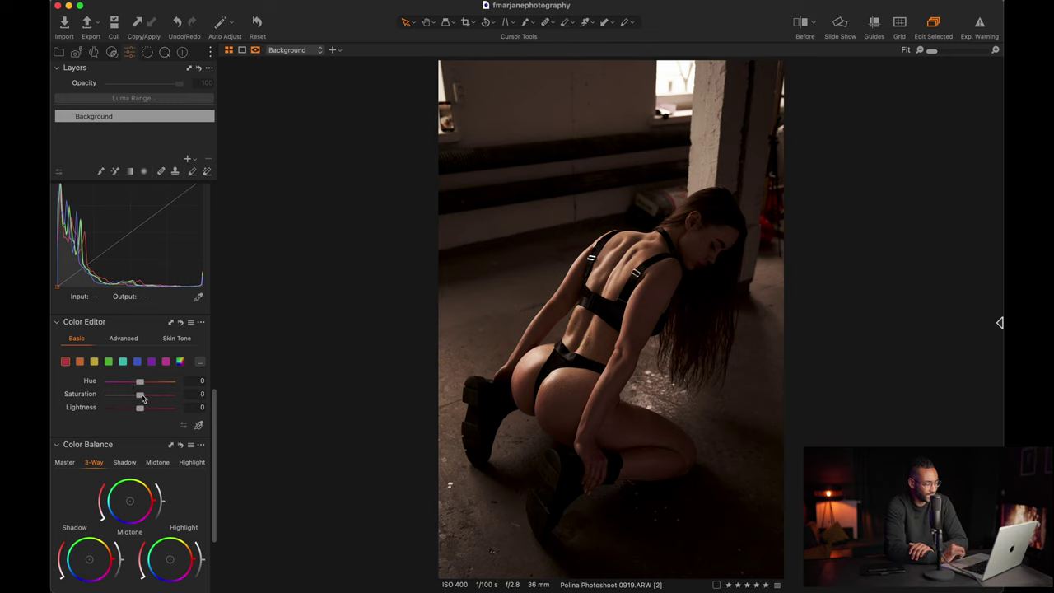
click(202, 395)
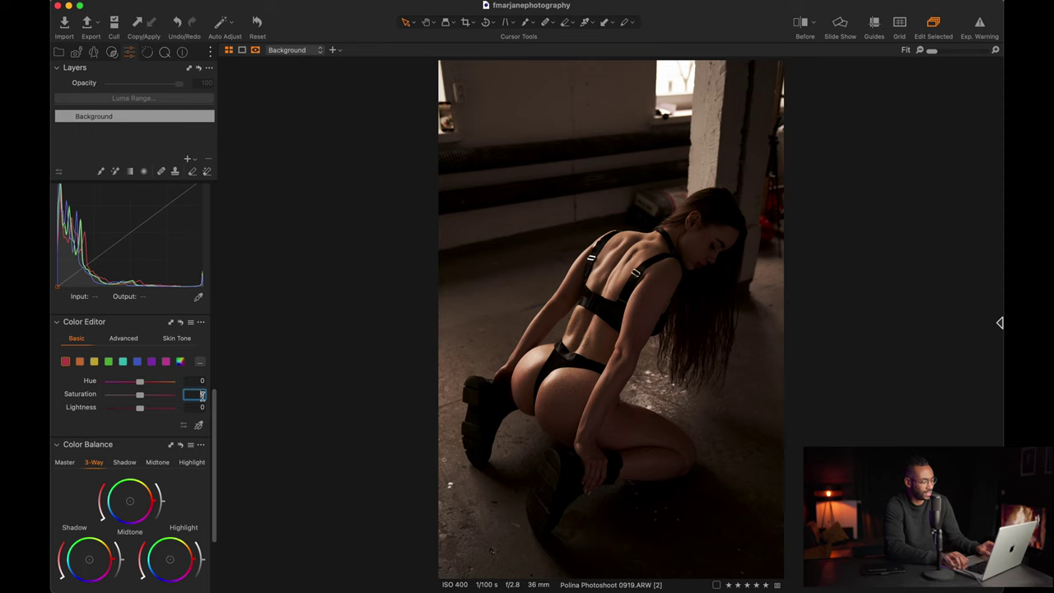
text(-10)
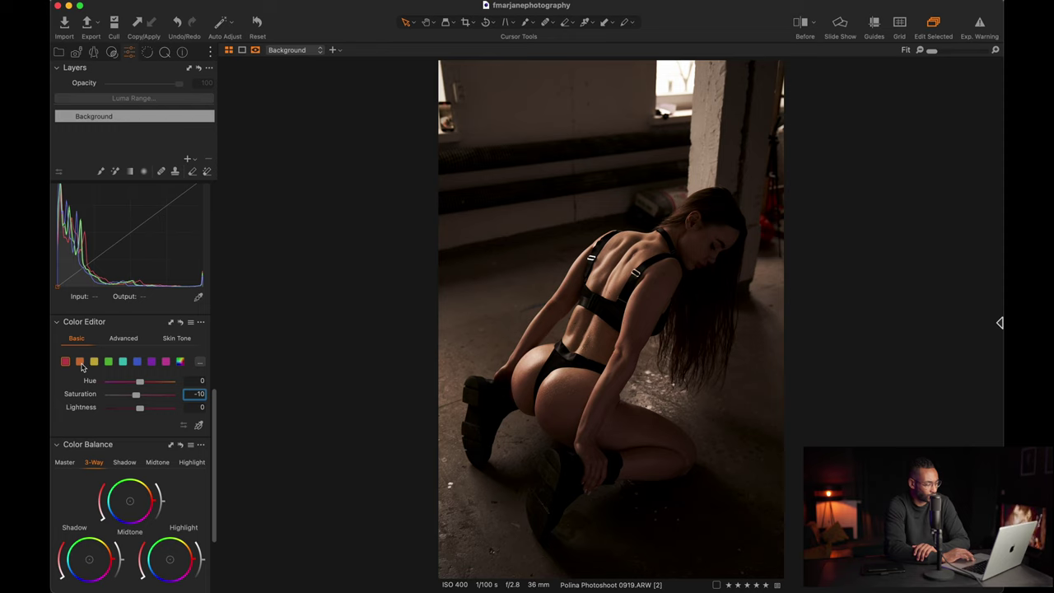
Step: Set the red range's hue to 2.5 in the Color Editor
click(199, 381)
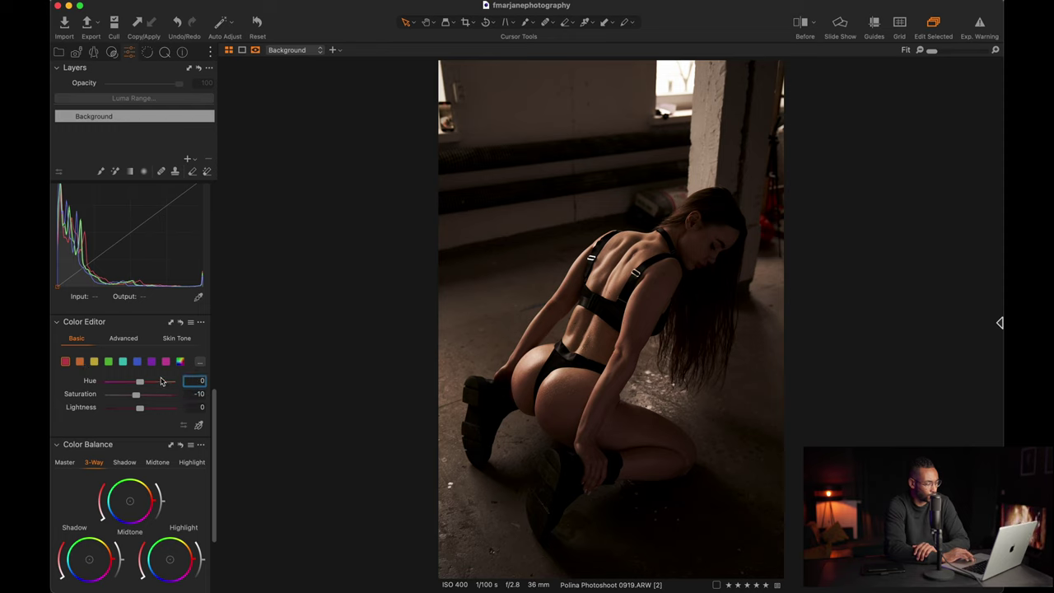
mouse_move(140, 381)
mouse_down()
mouse_move(256, 392)
mouse_move(89, 379)
mouse_move(133, 383)
mouse_up()
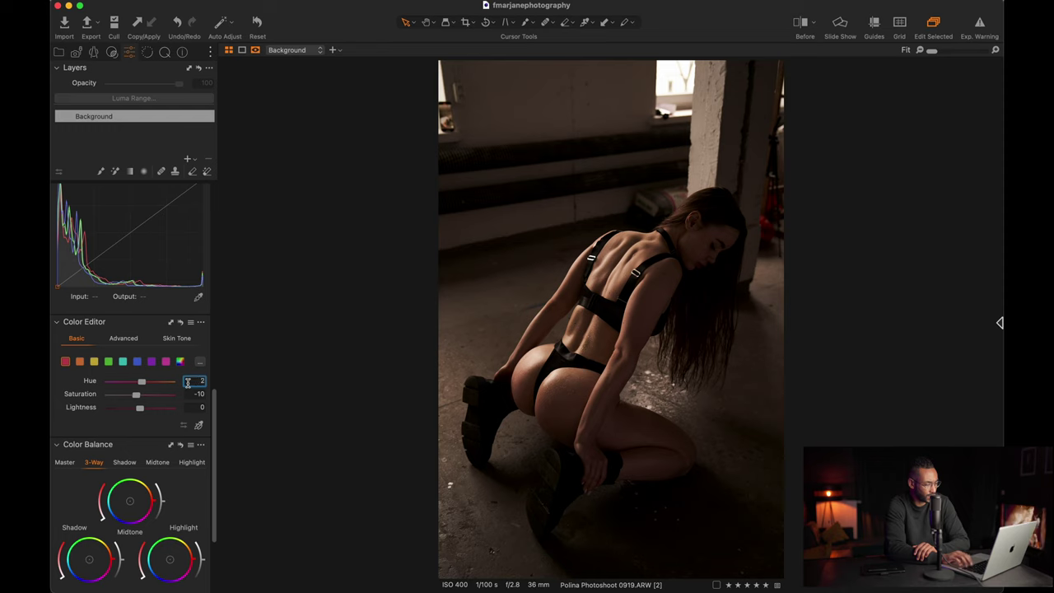
text(.5)
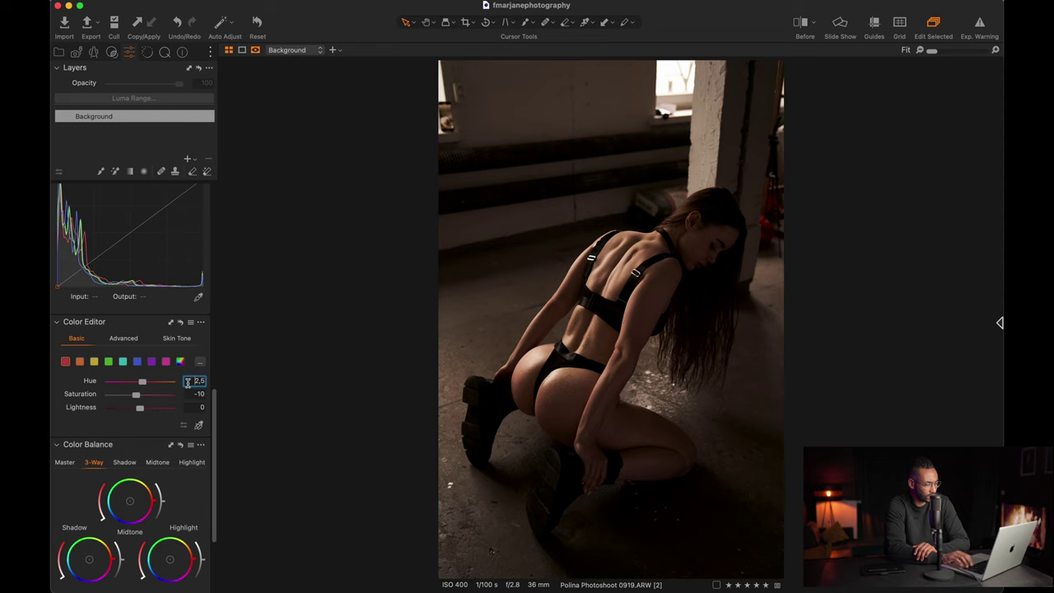
key(Return)
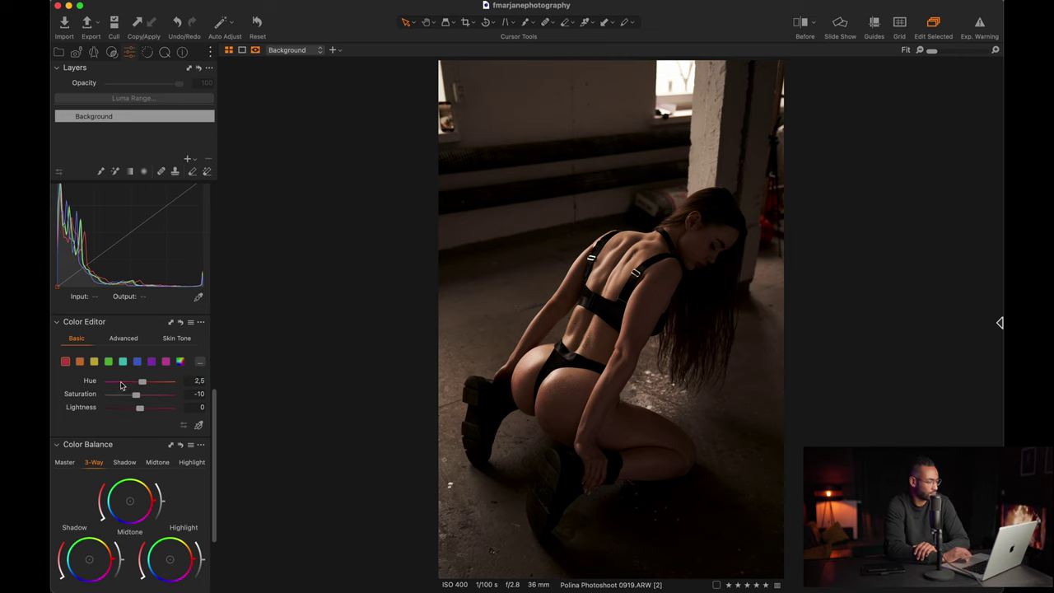
Step: Tint the shadows slightly blue in the 3-Way Color Balance and fine-tune their brightness
scroll(121, 385, down, 5)
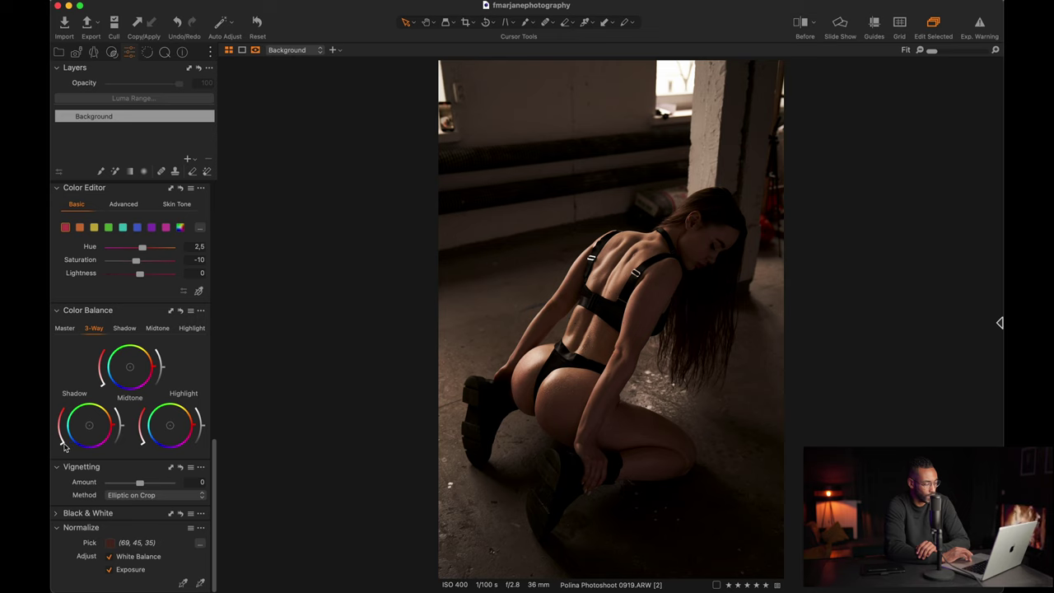
drag(61, 444, 63, 477)
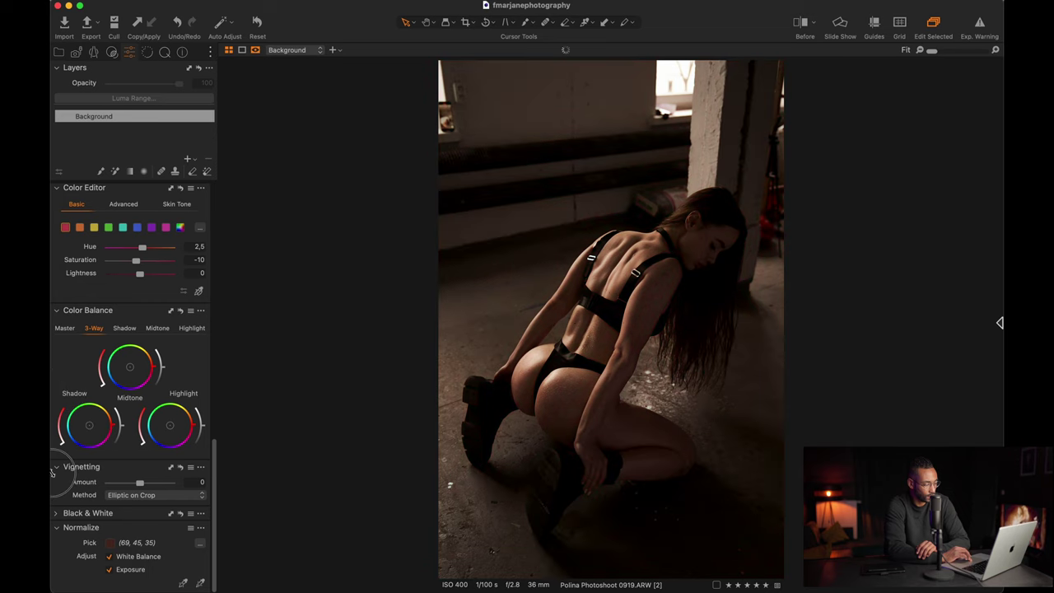
drag(91, 428, 119, 387)
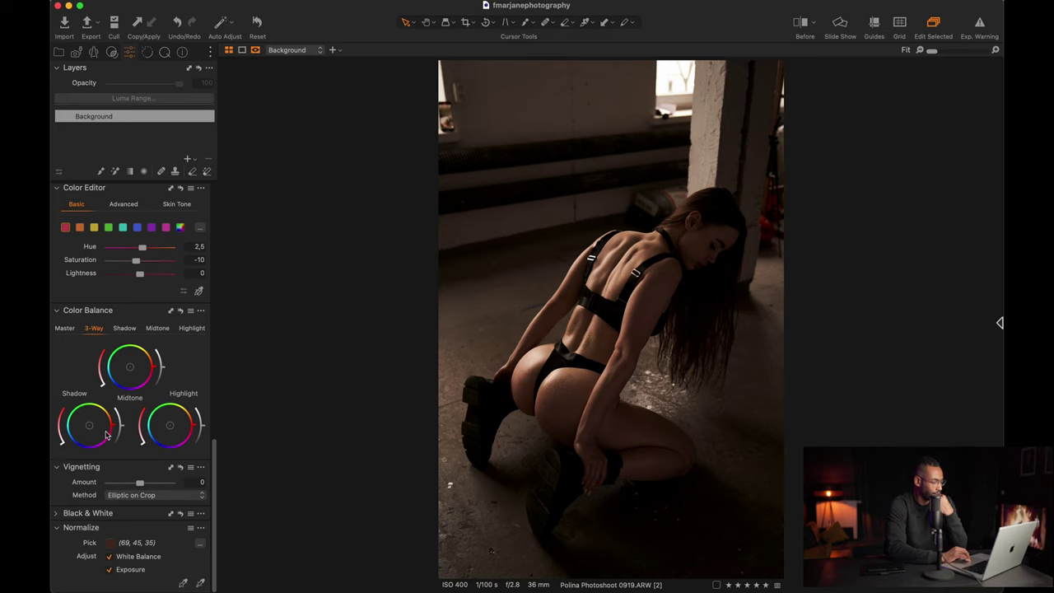
drag(114, 429, 79, 454)
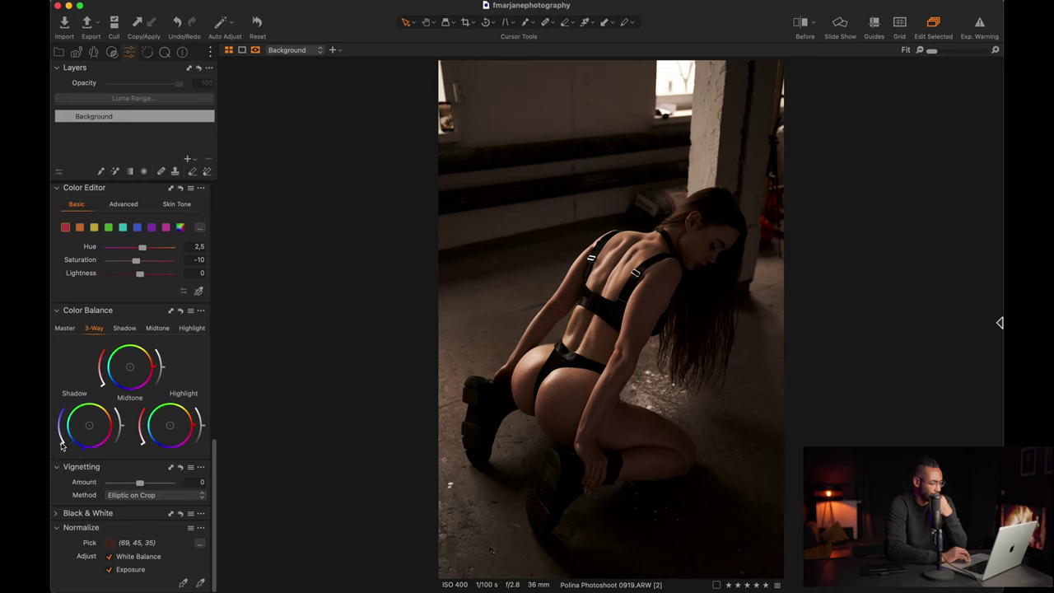
drag(61, 444, 59, 441)
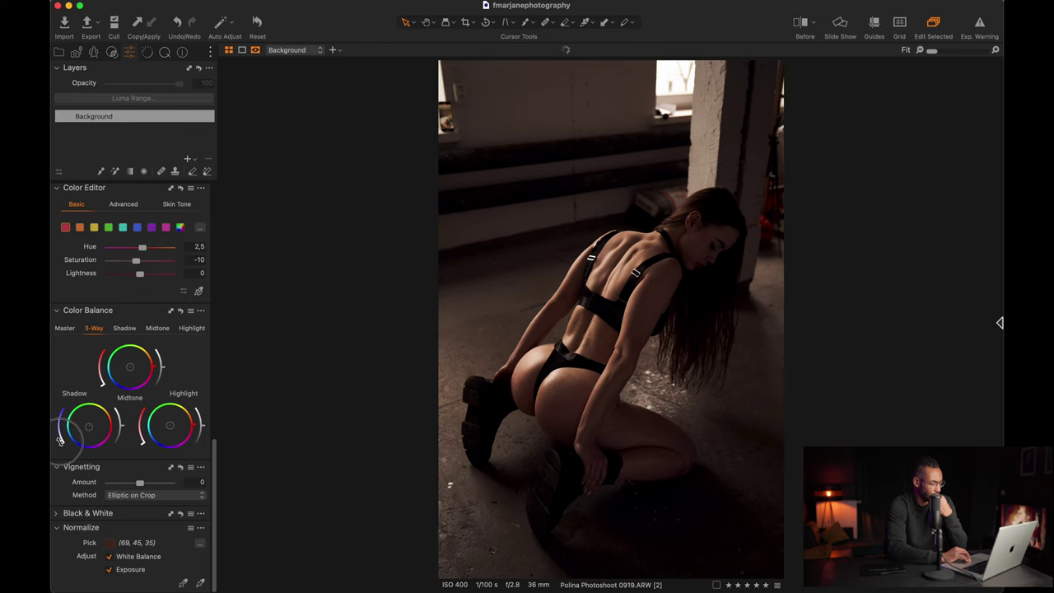
drag(59, 440, 59, 445)
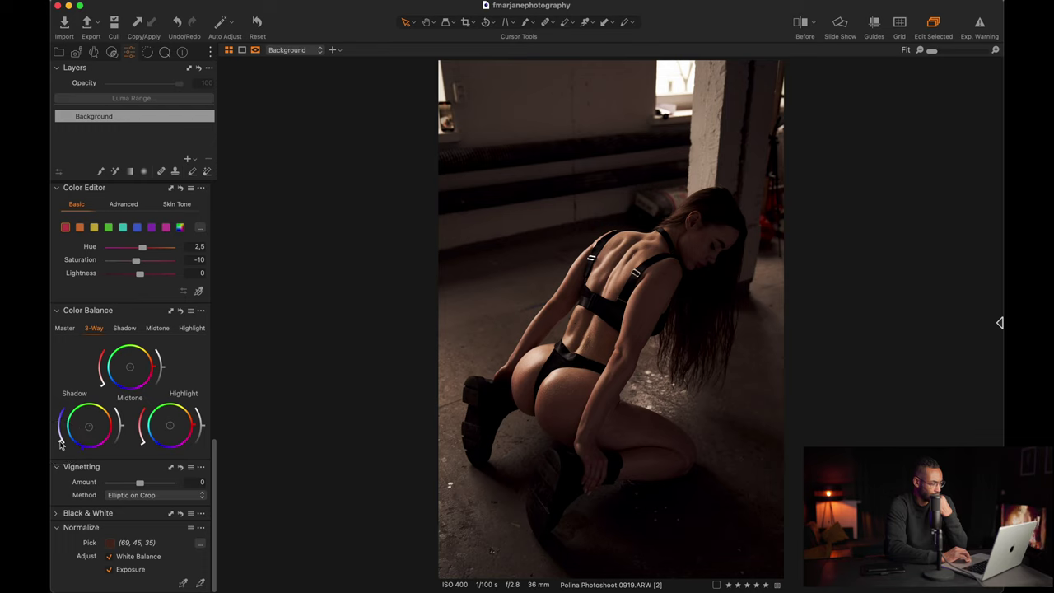
drag(121, 428, 121, 425)
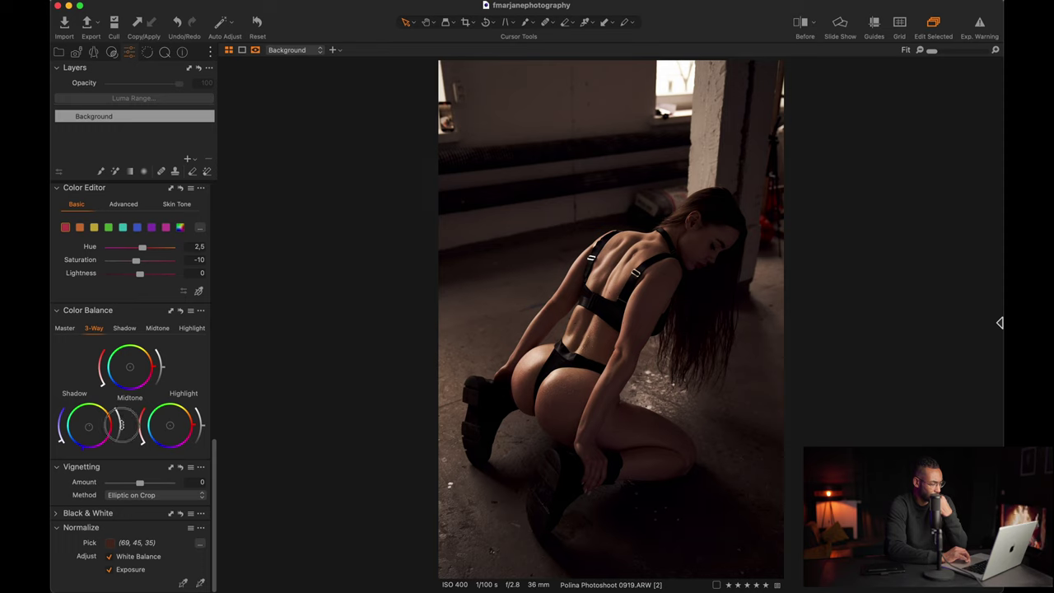
drag(121, 424, 122, 428)
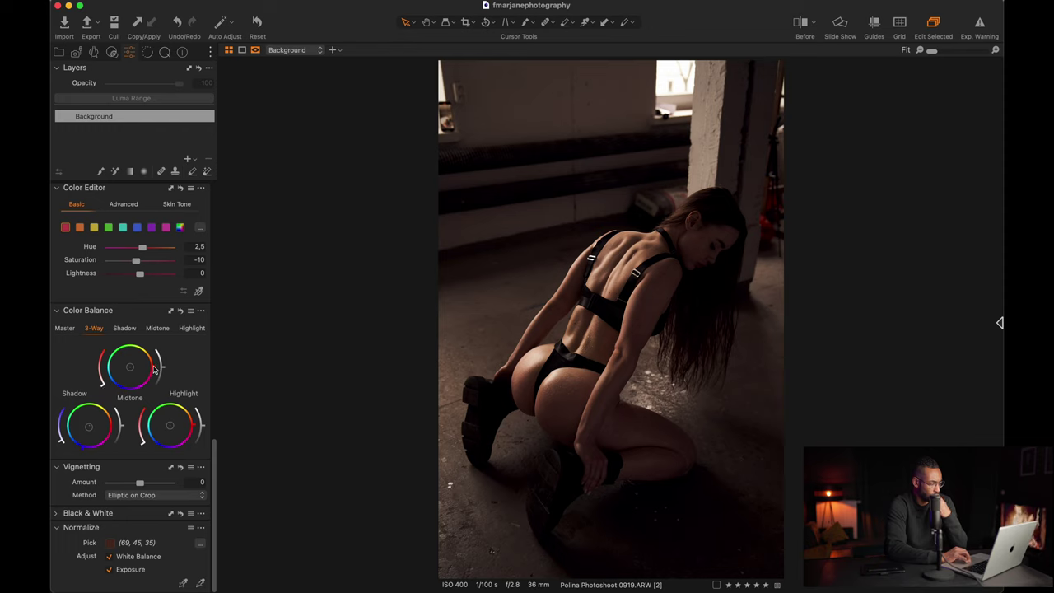
Step: Tint the midtones slightly yellow and the highlights slightly yellow-orange in the 3-Way Color Balance, and fine-tune their brightness
mouse_move(153, 368)
mouse_down()
mouse_move(148, 330)
mouse_move(142, 347)
mouse_up()
drag(103, 387, 99, 384)
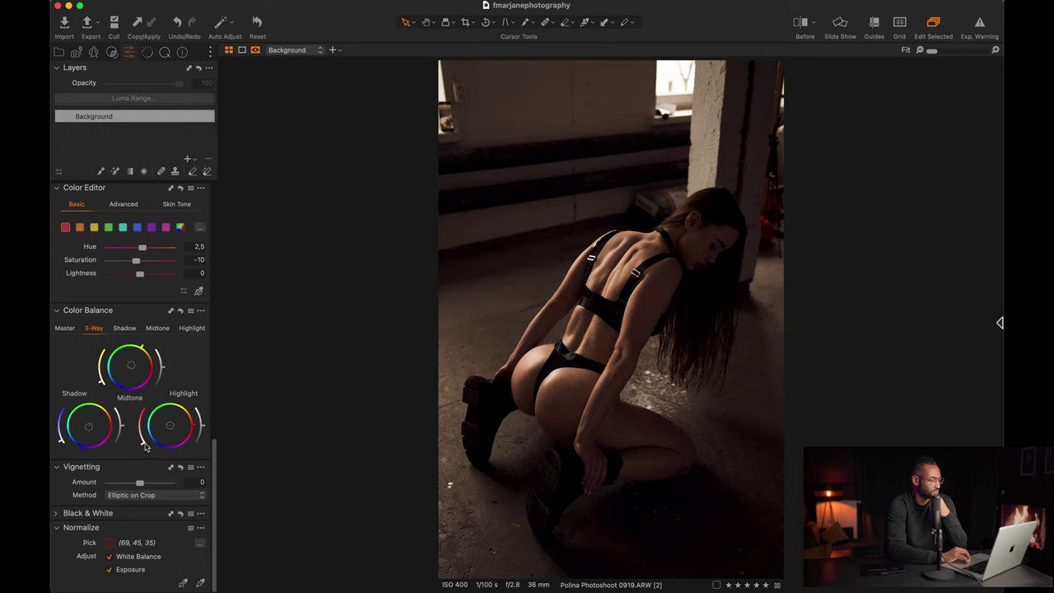
drag(192, 425, 194, 395)
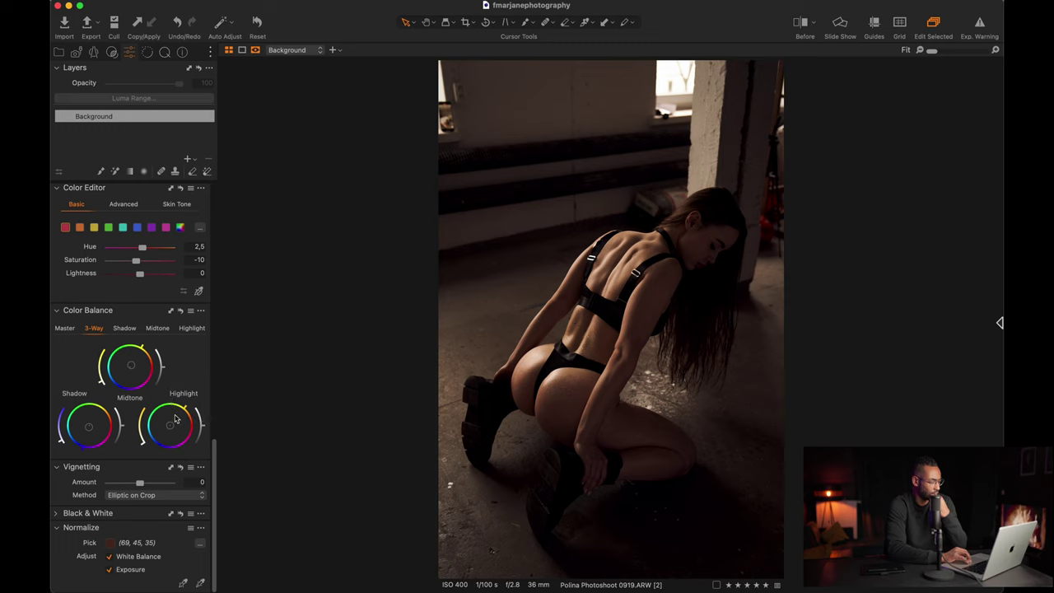
drag(189, 406, 186, 407)
drag(141, 447, 140, 441)
drag(203, 428, 203, 423)
drag(163, 372, 162, 366)
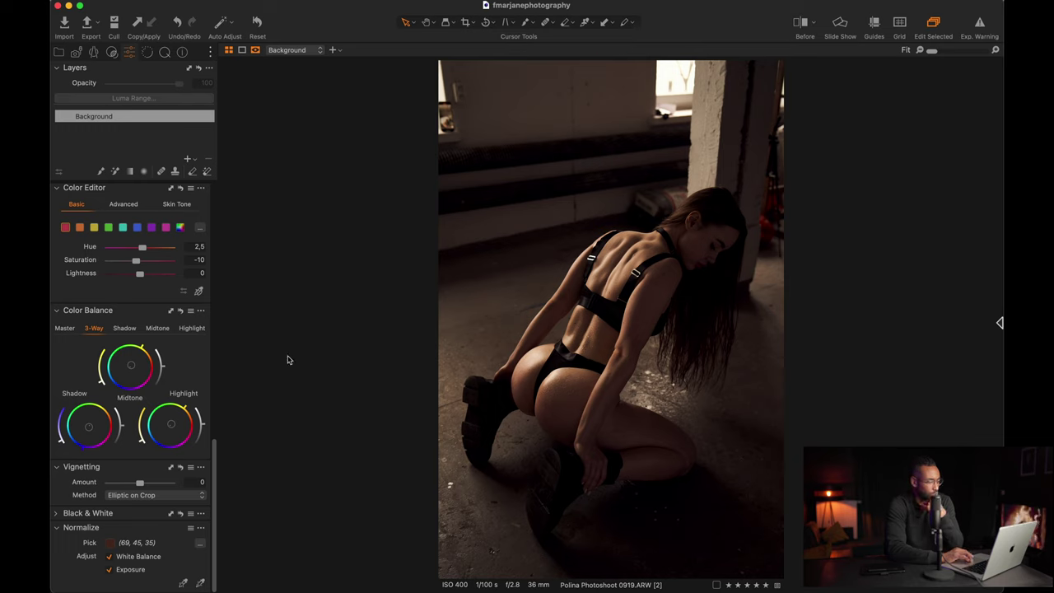
Step: Add a subtle orange tint to the whole image with the Master wheel of the Color Balance
click(65, 330)
click(94, 328)
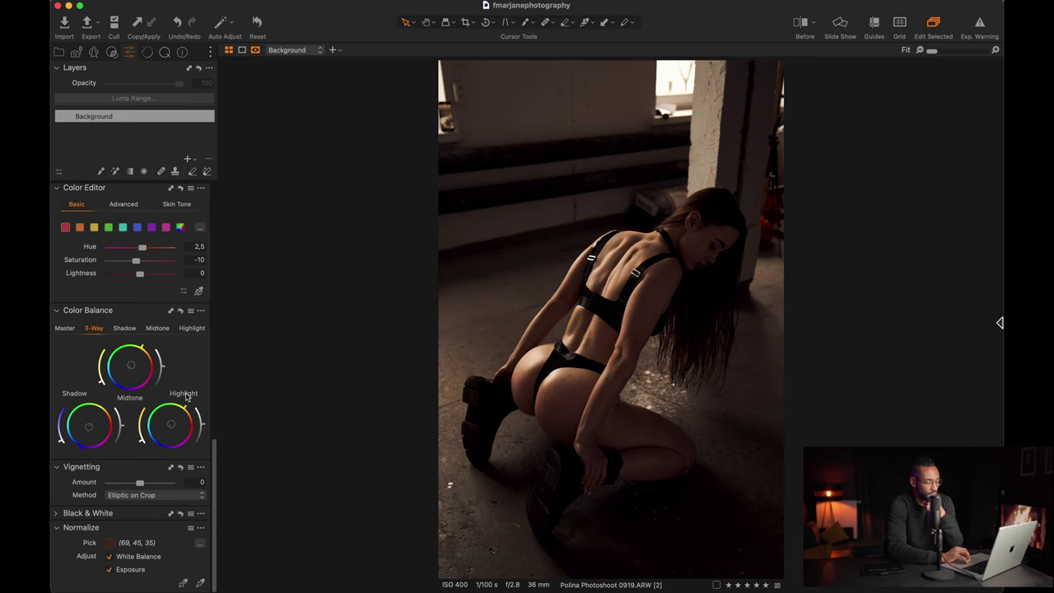
click(73, 328)
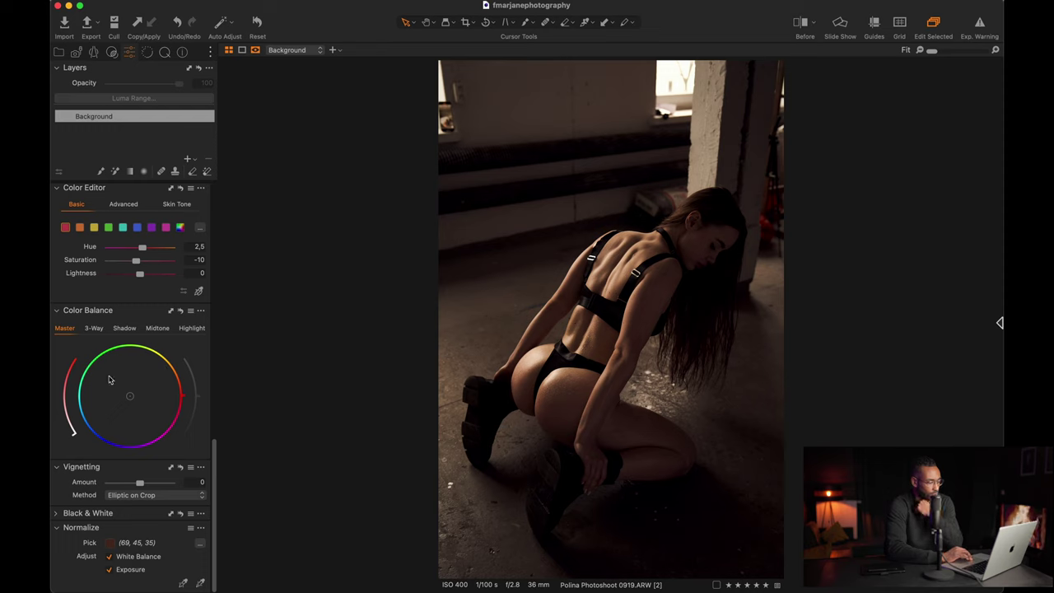
drag(183, 398, 199, 355)
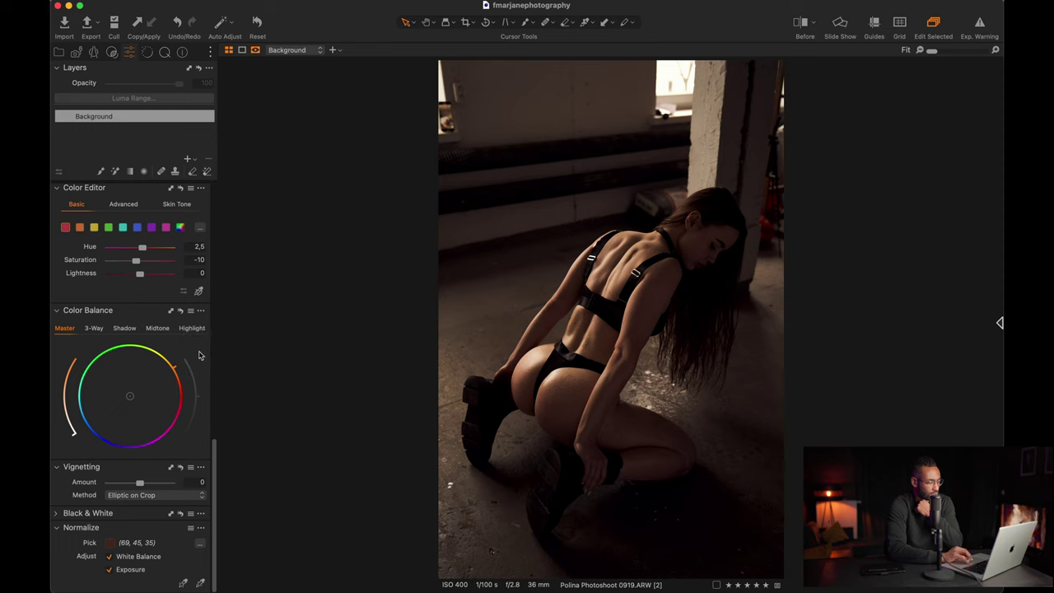
drag(73, 437, 68, 426)
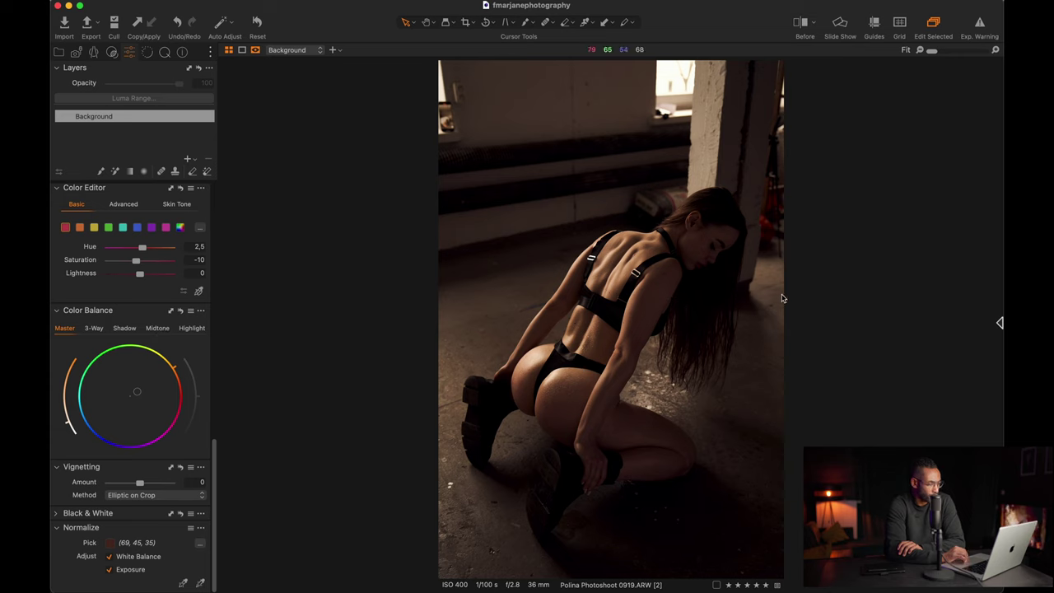
Step: Pick the skin tone on the model's lower back as a new color range in the Advanced Color Editor
scroll(101, 289, up, 3)
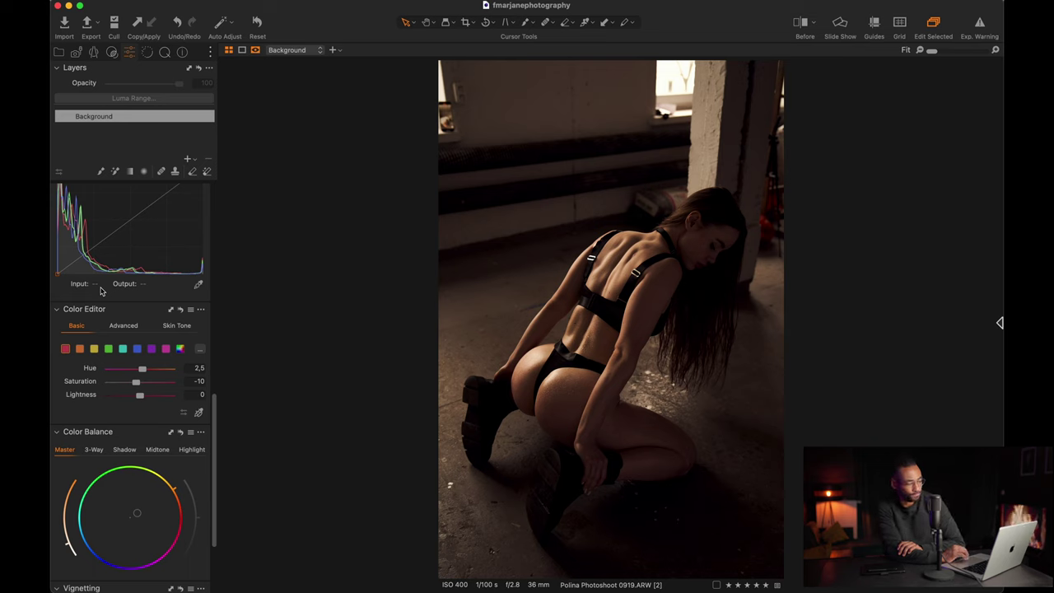
scroll(101, 289, up, 1)
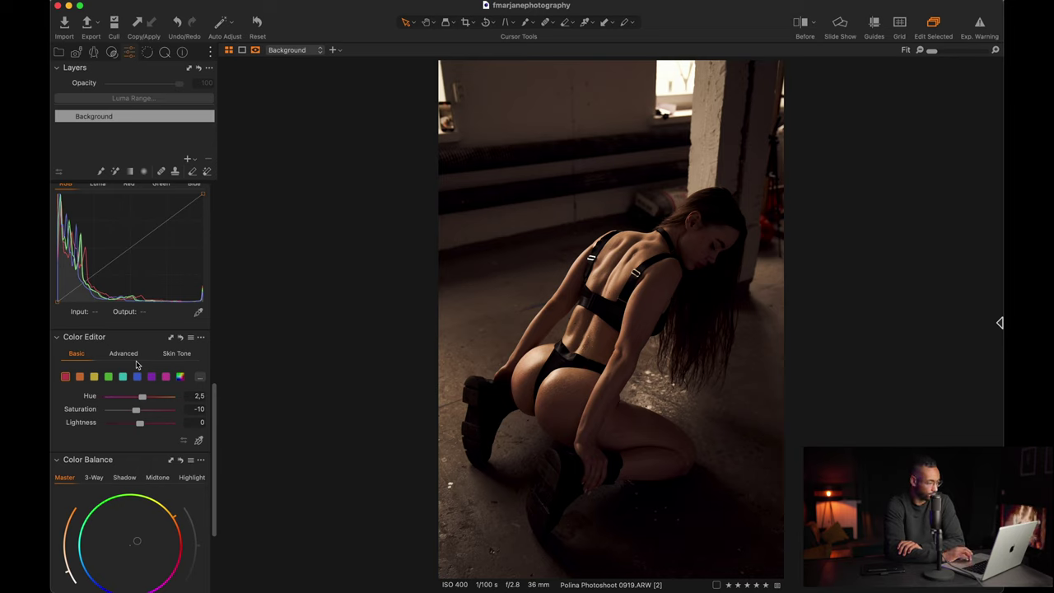
click(131, 357)
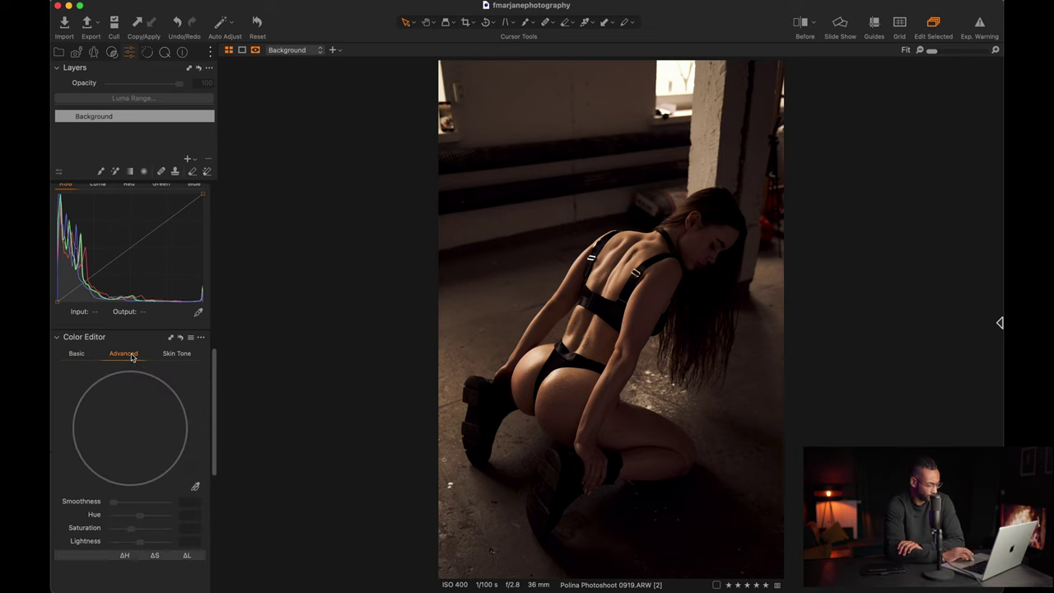
scroll(117, 506, down, 2)
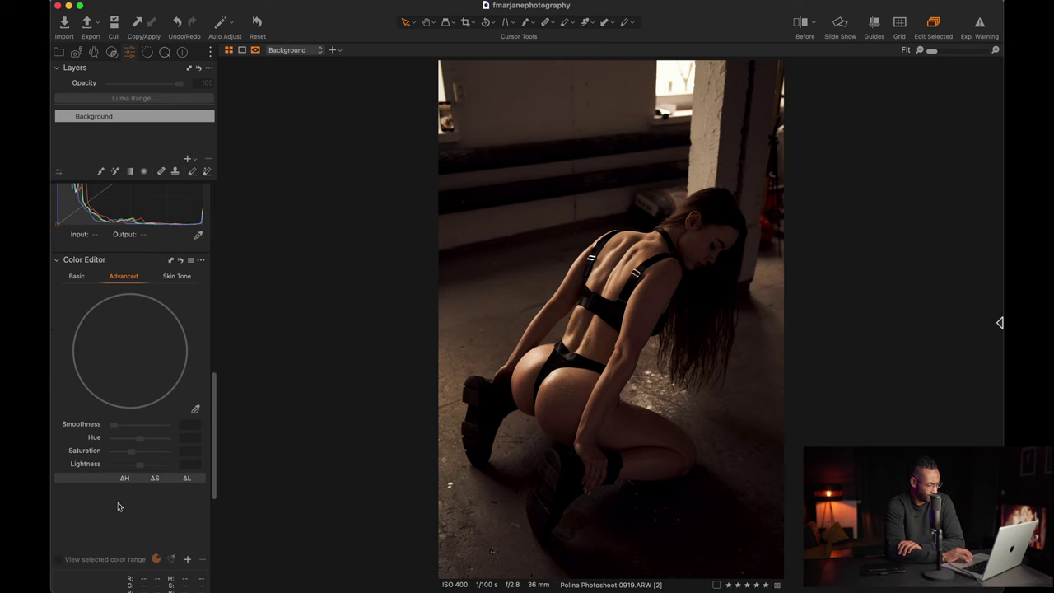
scroll(118, 506, down, 1)
click(195, 401)
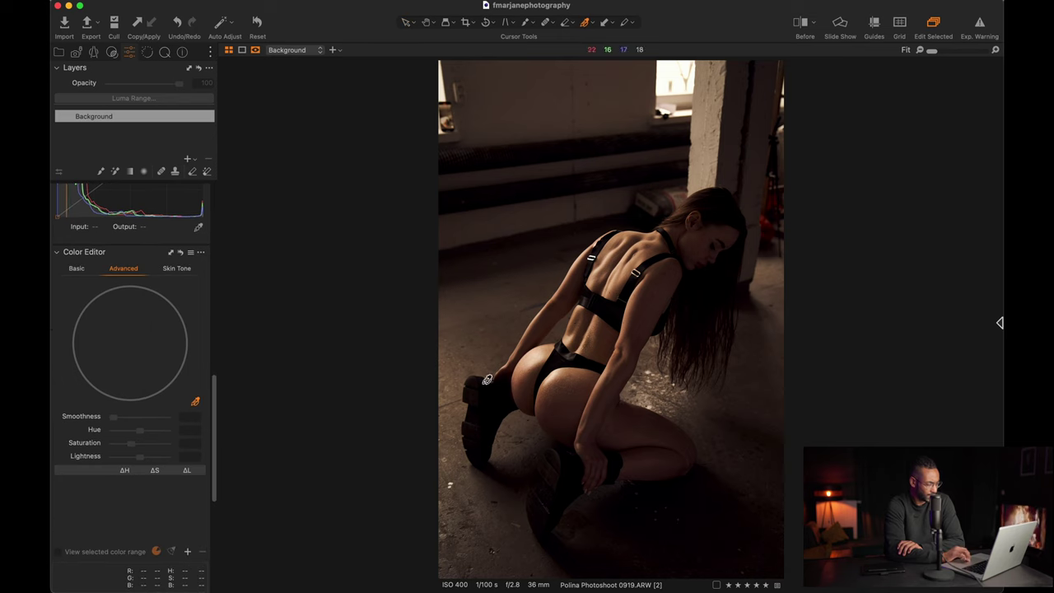
click(608, 334)
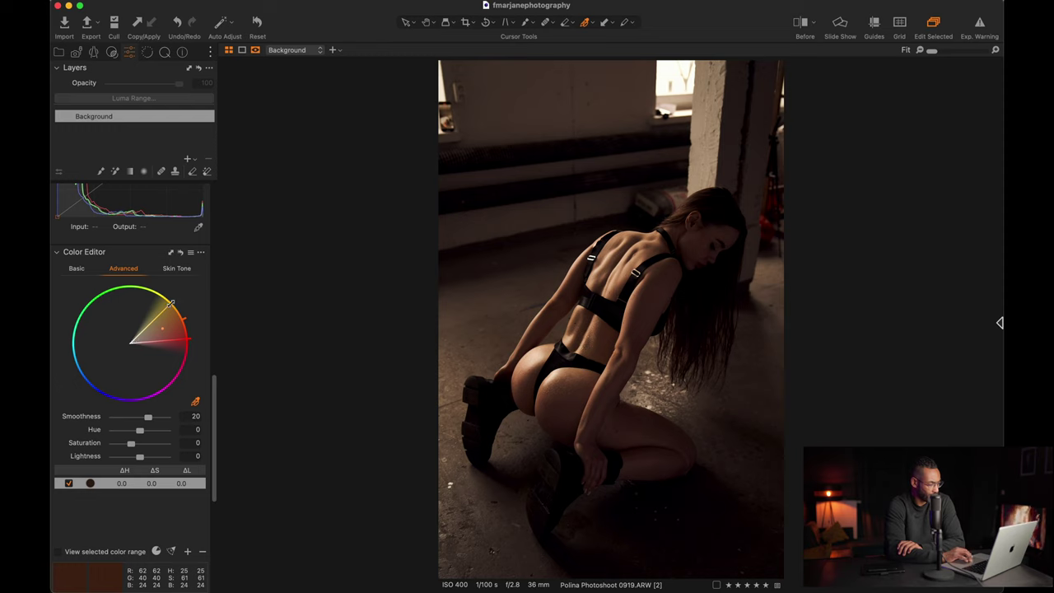
Step: Widen the picked skin color range toward yellow-green and pinkish red, with the selected color range displayed on the photo
drag(169, 301, 164, 296)
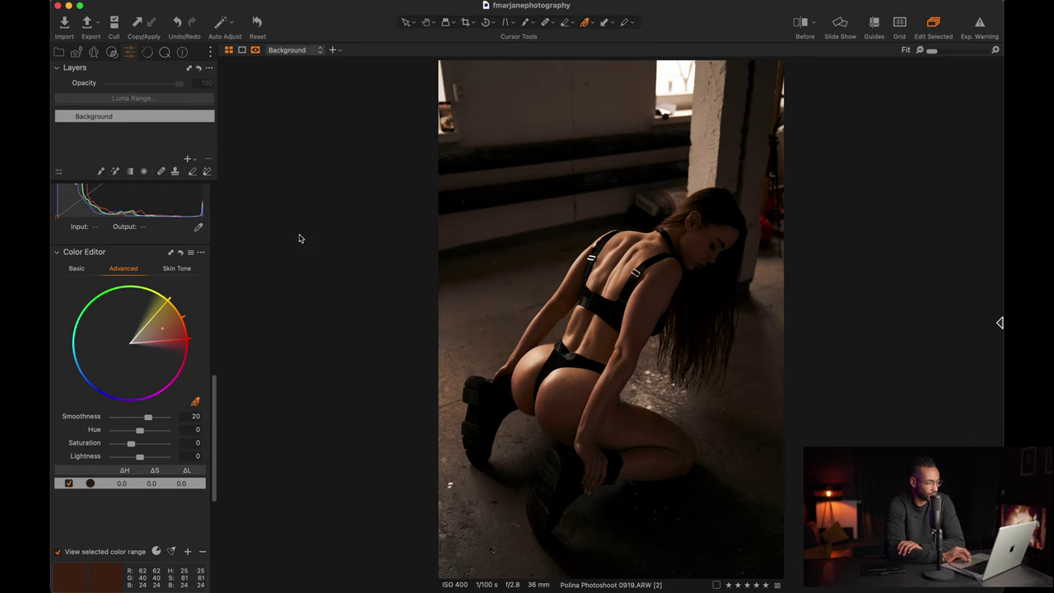
drag(167, 296, 160, 293)
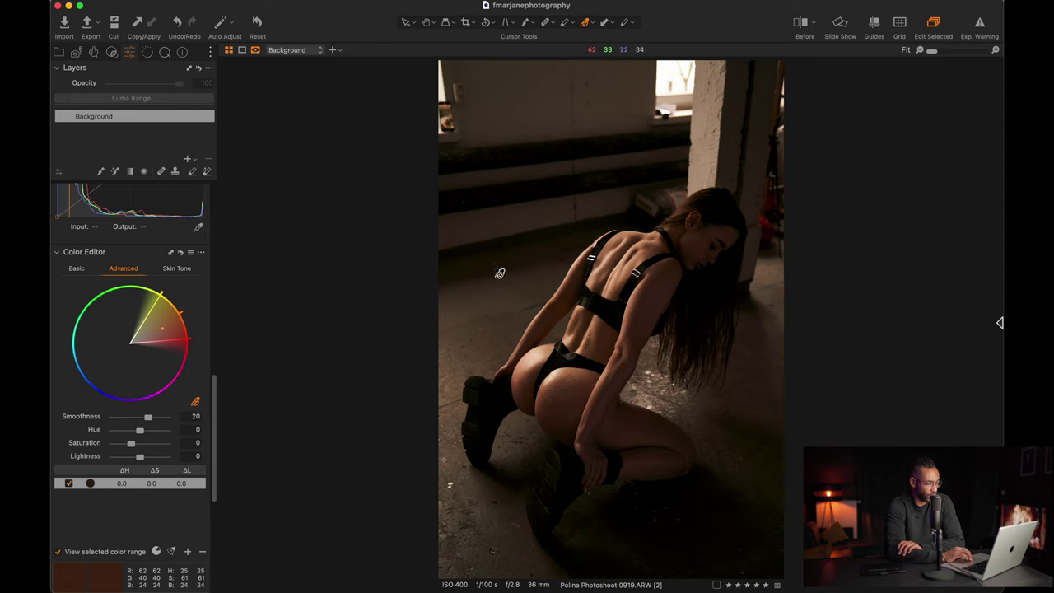
drag(185, 338, 196, 362)
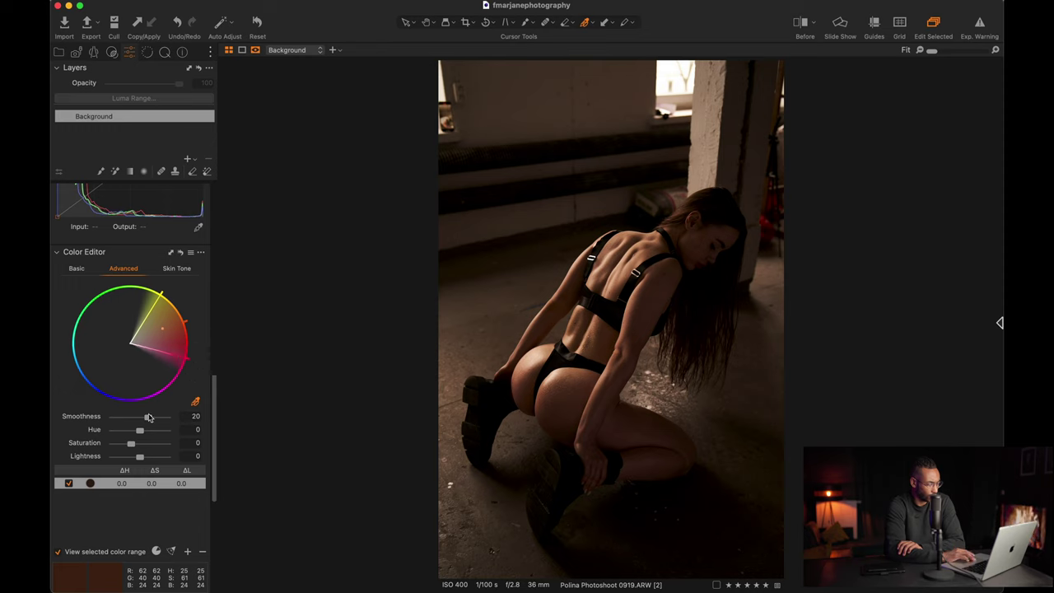
drag(161, 290, 156, 291)
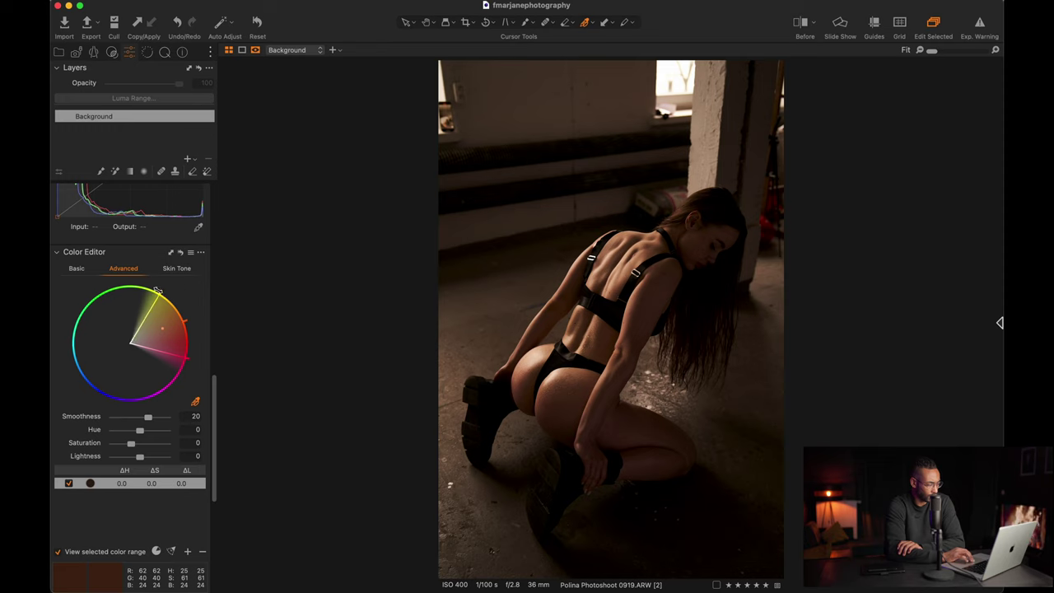
Step: Compare the photo with and without View selected color range, and leave that display off
click(57, 551)
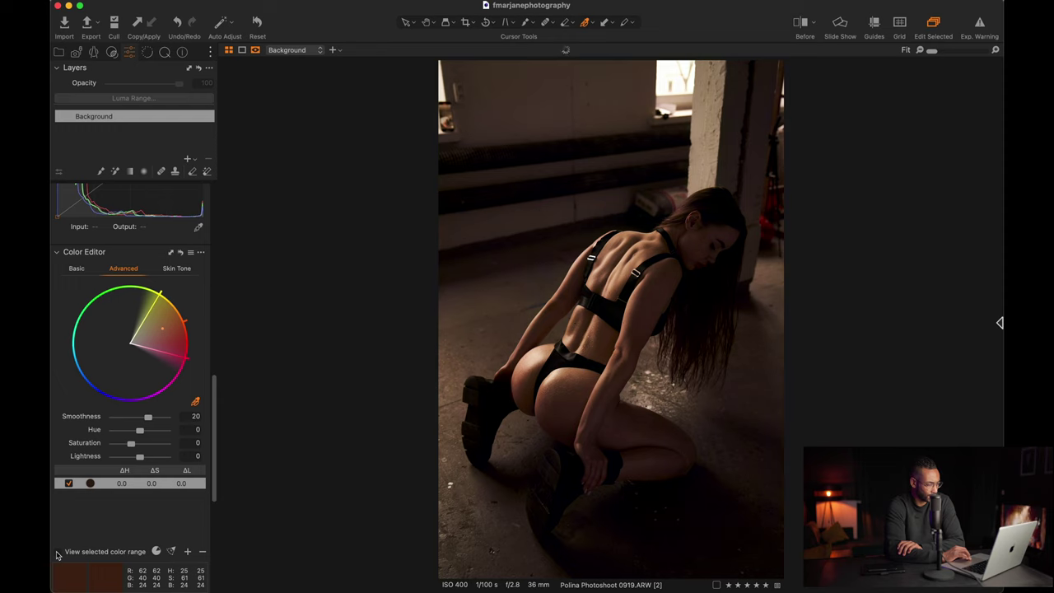
click(57, 552)
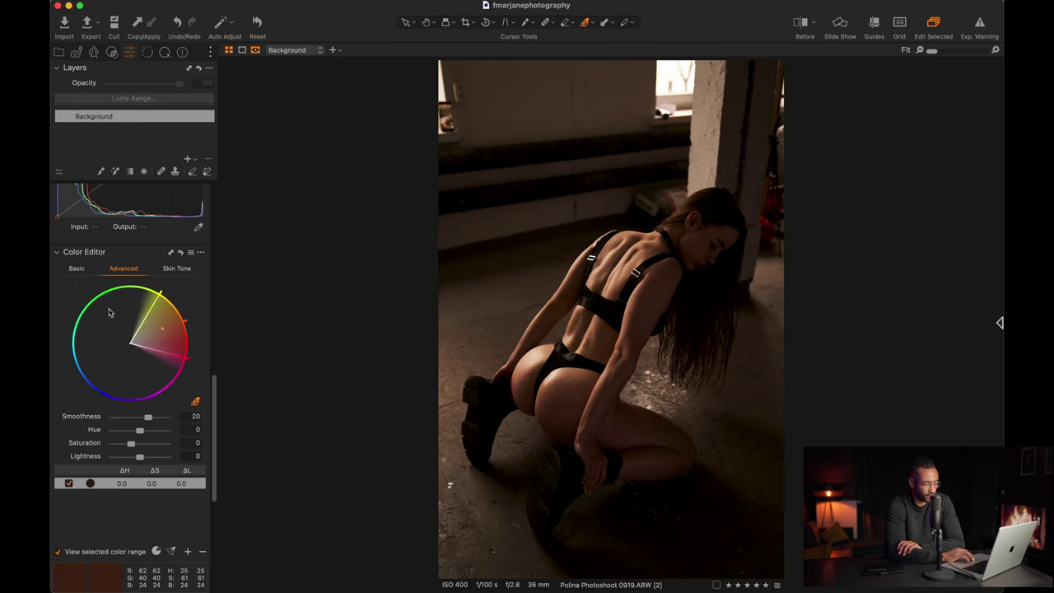
click(59, 552)
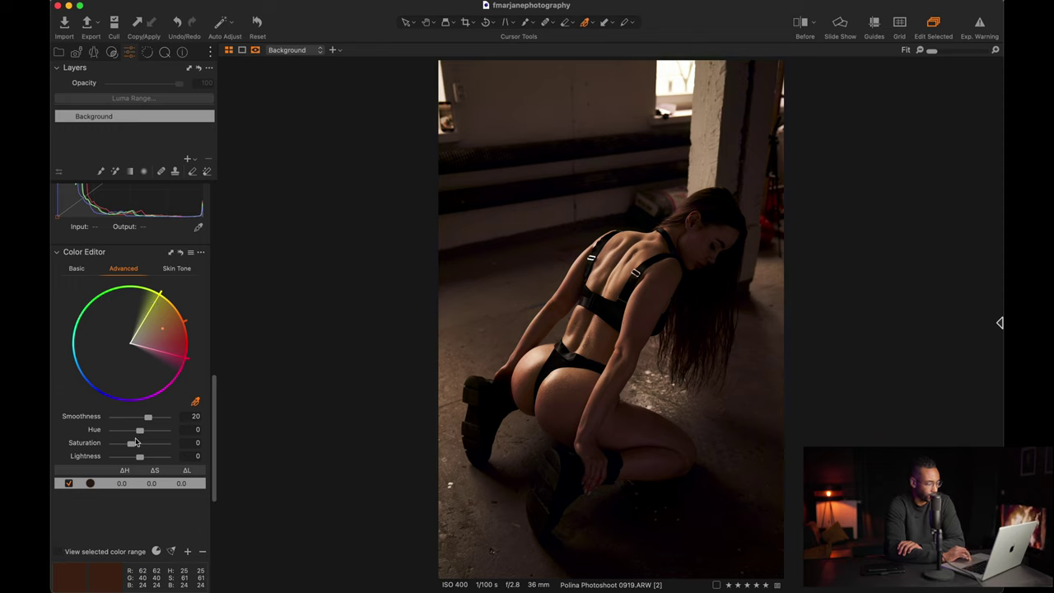
Step: Invert the picked skin color range to target all the other colors, and try out a Saturation change on it
drag(136, 443, 131, 443)
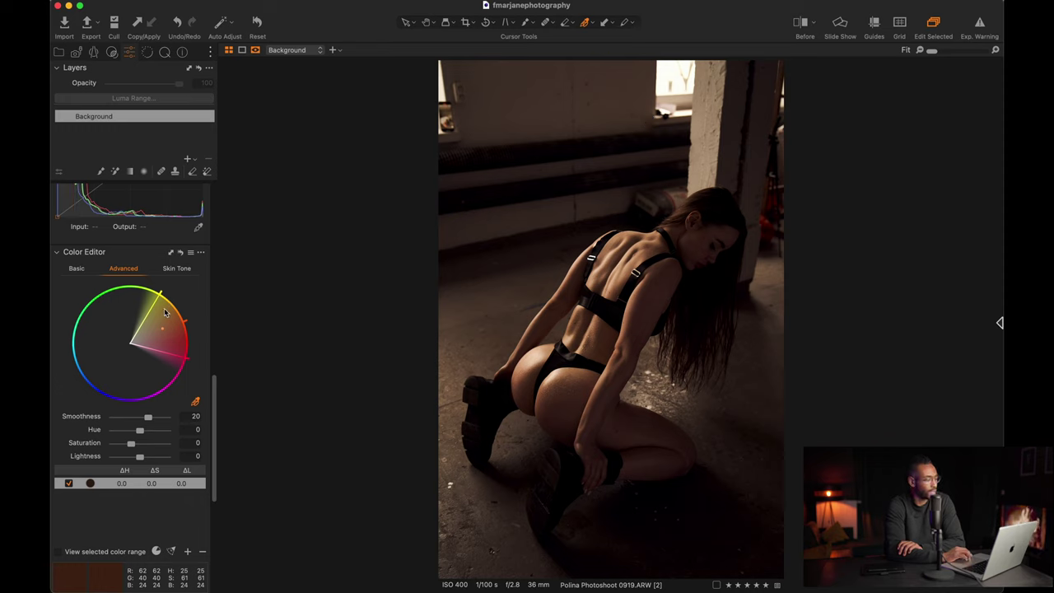
click(158, 551)
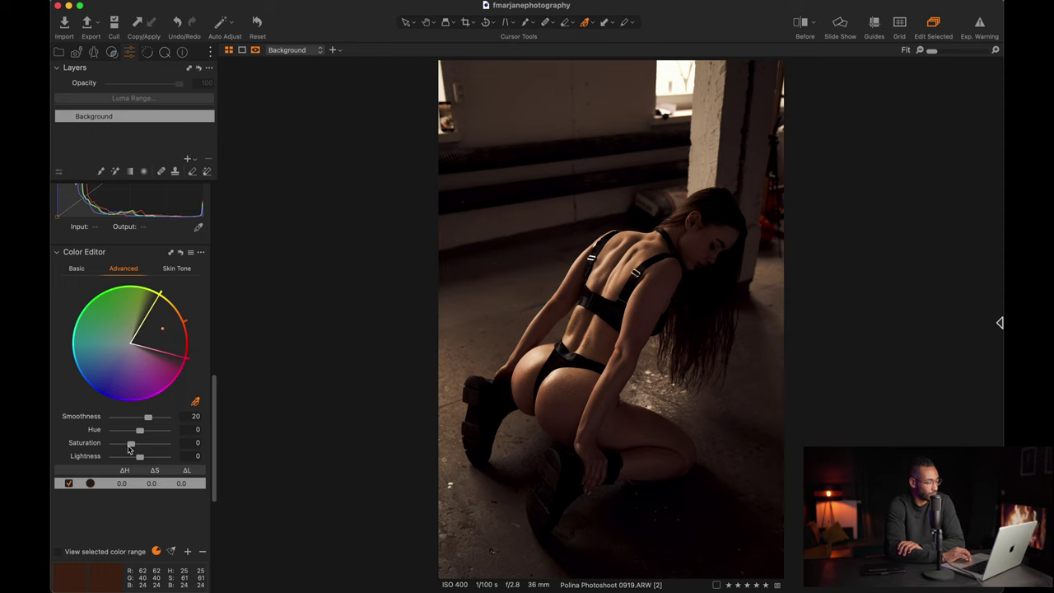
drag(130, 447, 197, 436)
double_click(139, 448)
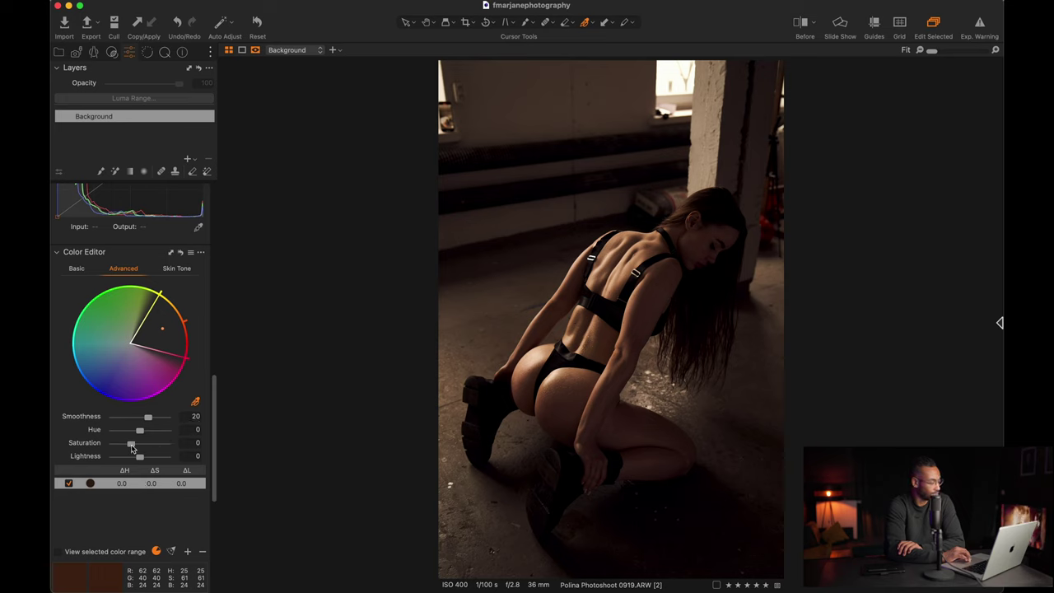
Step: Set the Saturation of the inverted color range to -90 to mute everything except the skin tones
click(131, 445)
drag(131, 446, 113, 445)
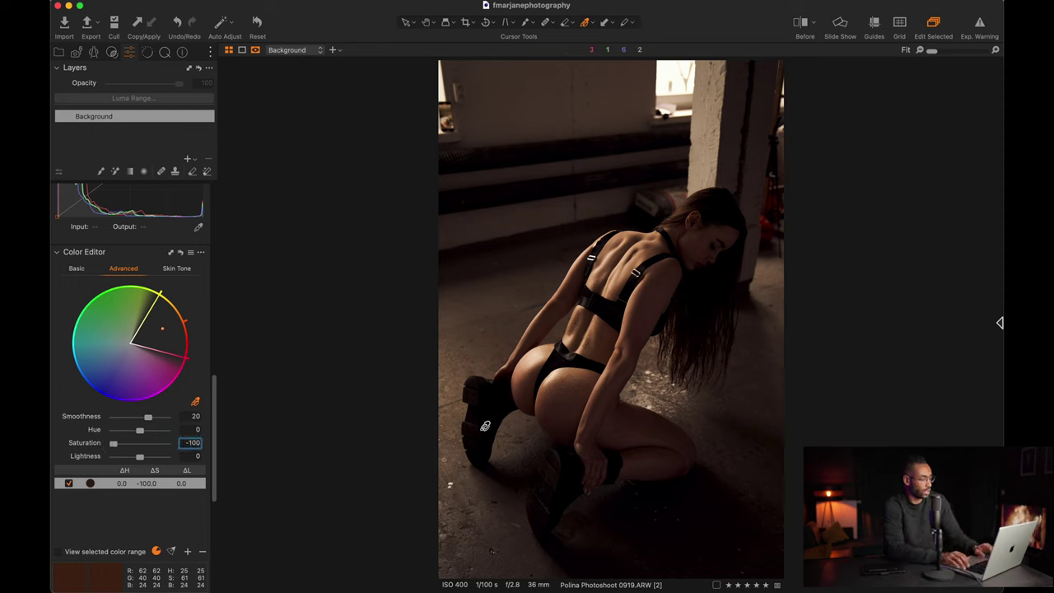
key(shift+Up)
key(Return)
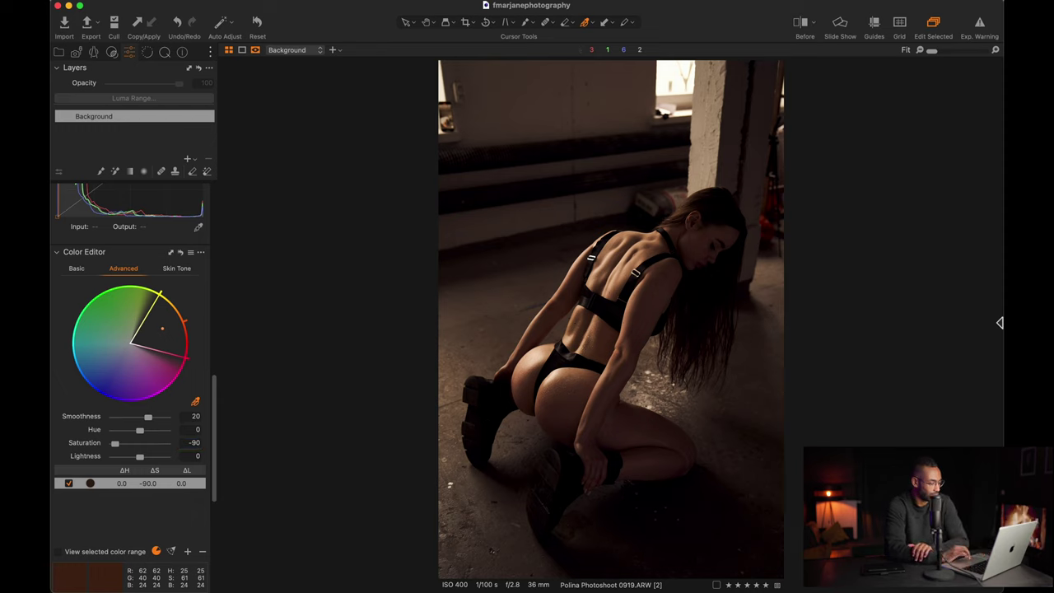
Step: Fine-tune the yellow-green and pinkish-red edges of the inverted color range on the color wheel
drag(161, 289, 162, 293)
drag(184, 358, 185, 357)
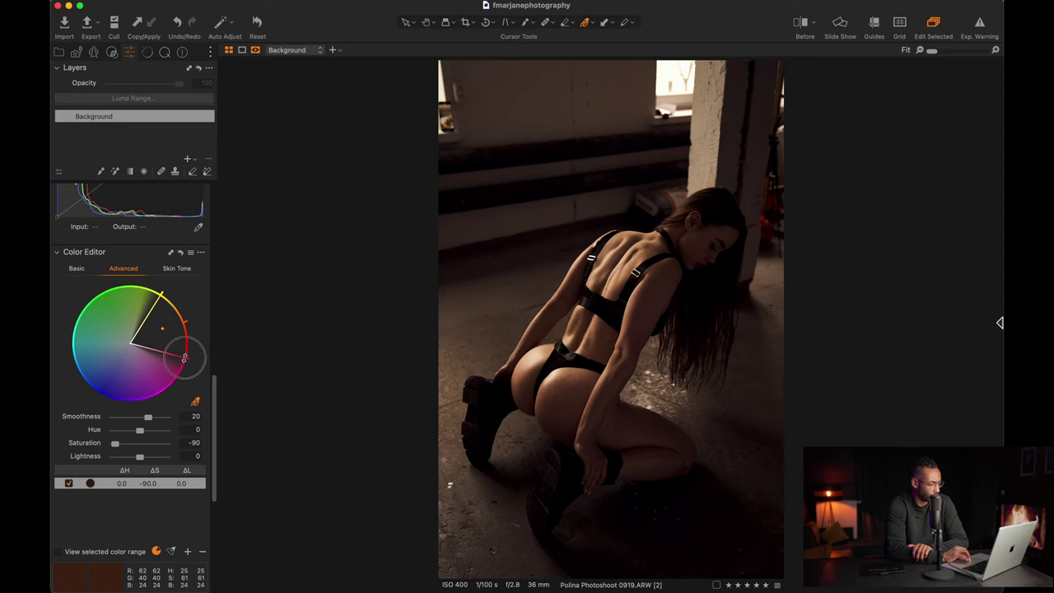
drag(184, 357, 184, 357)
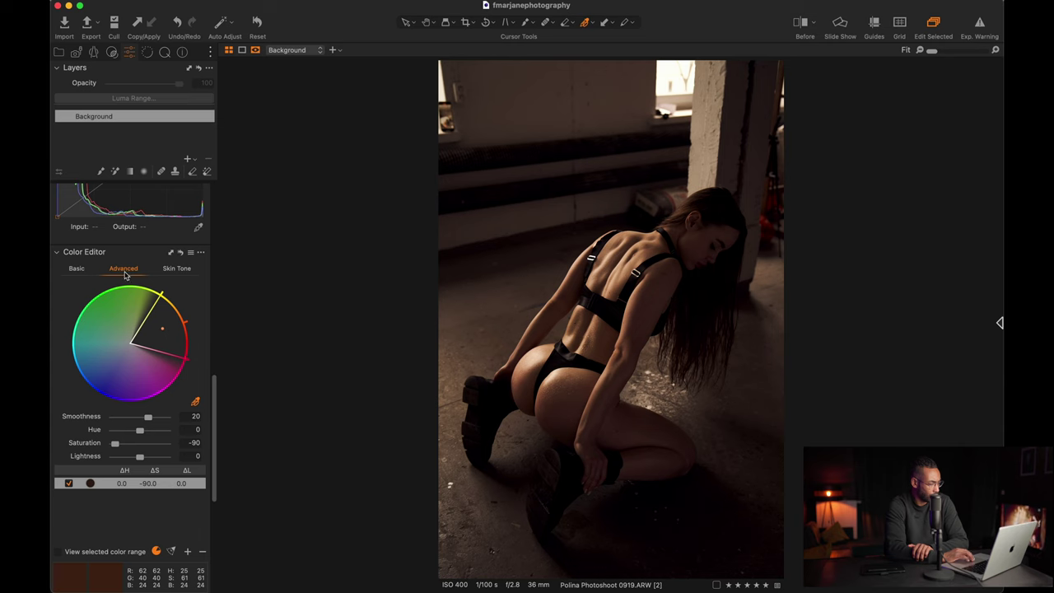
Step: Set the midtone value of the RGB Levels to 0.02
scroll(125, 276, up, 8)
click(138, 358)
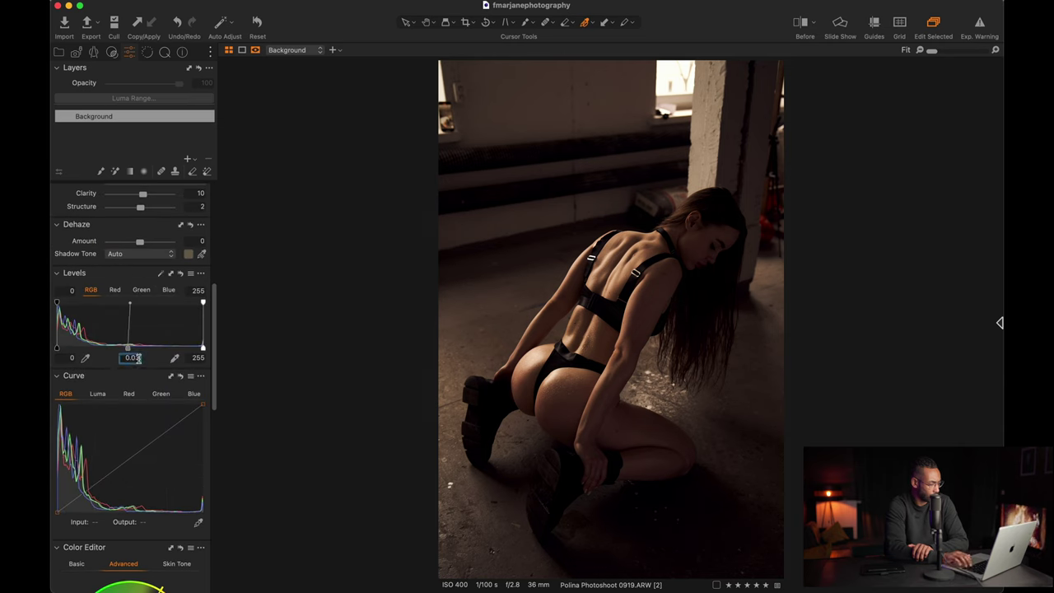
scroll(136, 329, down, 4)
scroll(135, 285, up, 2)
scroll(134, 283, up, 10)
scroll(143, 243, down, 3)
Step: Fine-tune the High Dynamic Range with Highlight at 71, Shadow at -10 and White at 34
click(197, 307)
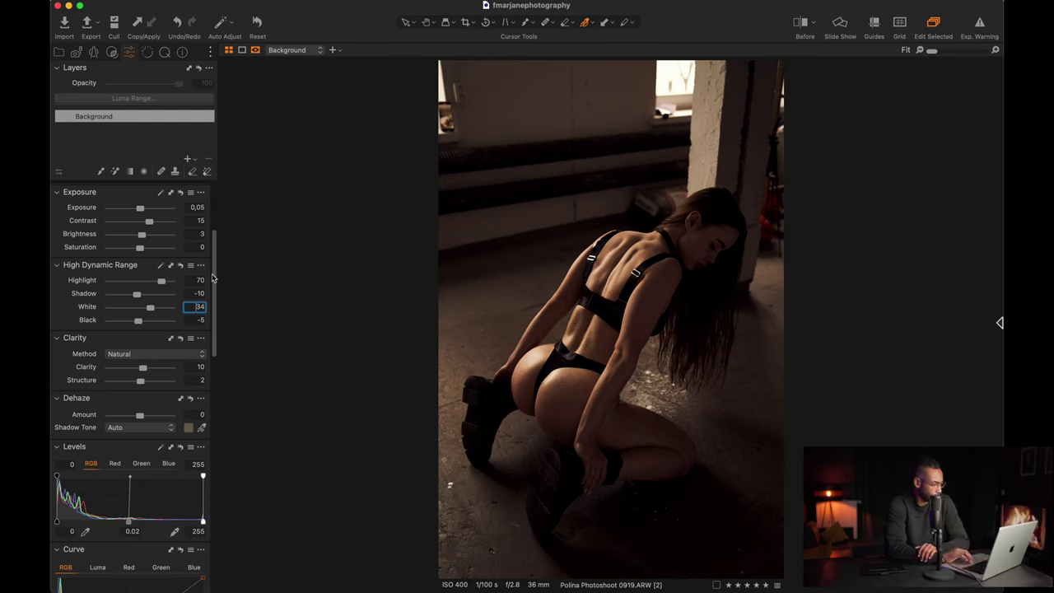
click(198, 293)
click(197, 280)
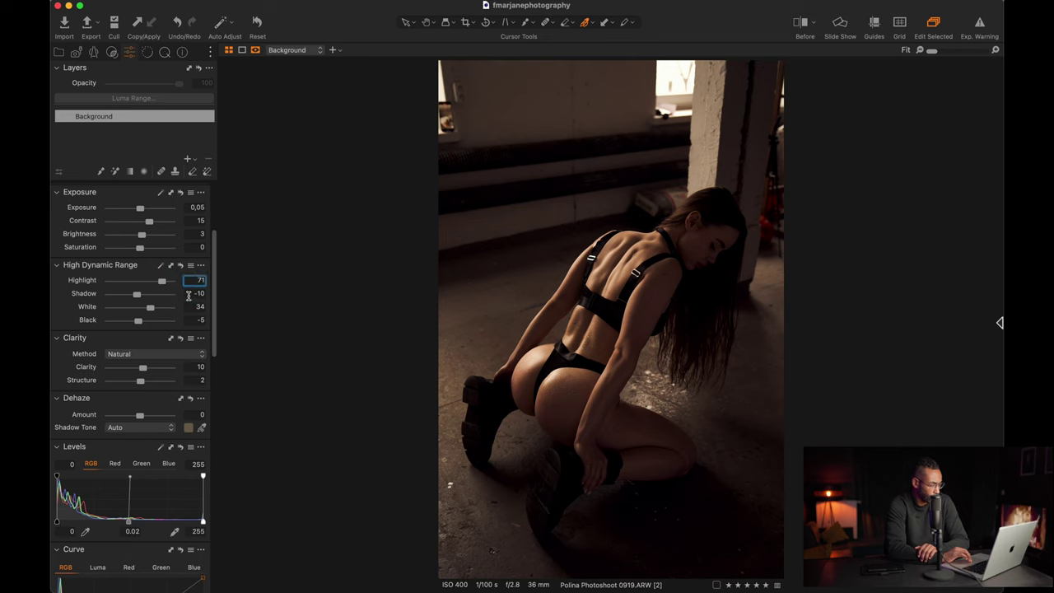
scroll(177, 395, down, 4)
scroll(177, 392, up, 2)
click(199, 239)
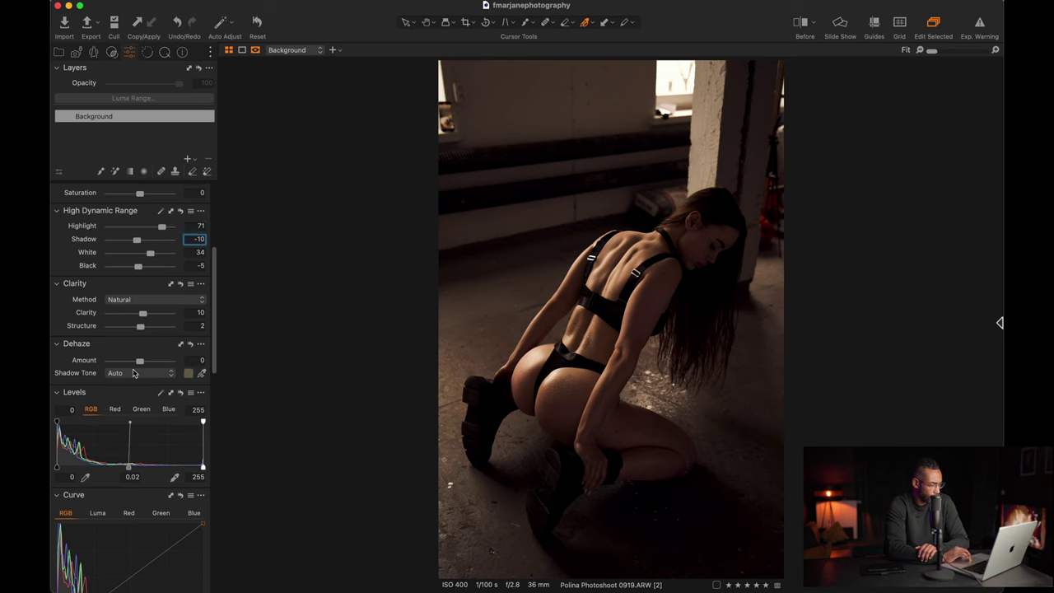
scroll(103, 434, up, 5)
scroll(103, 434, down, 4)
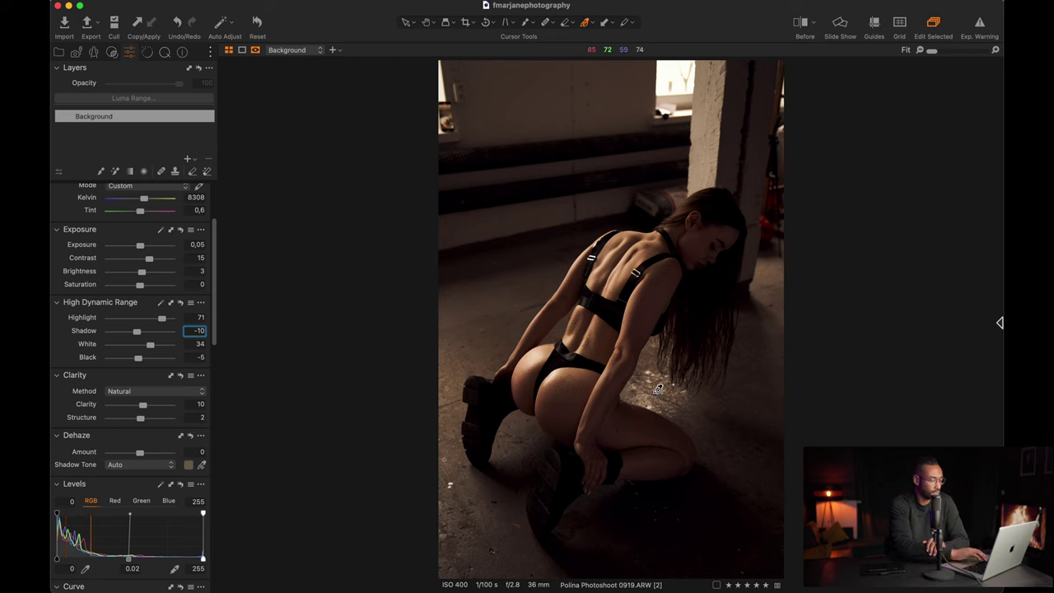
click(222, 343)
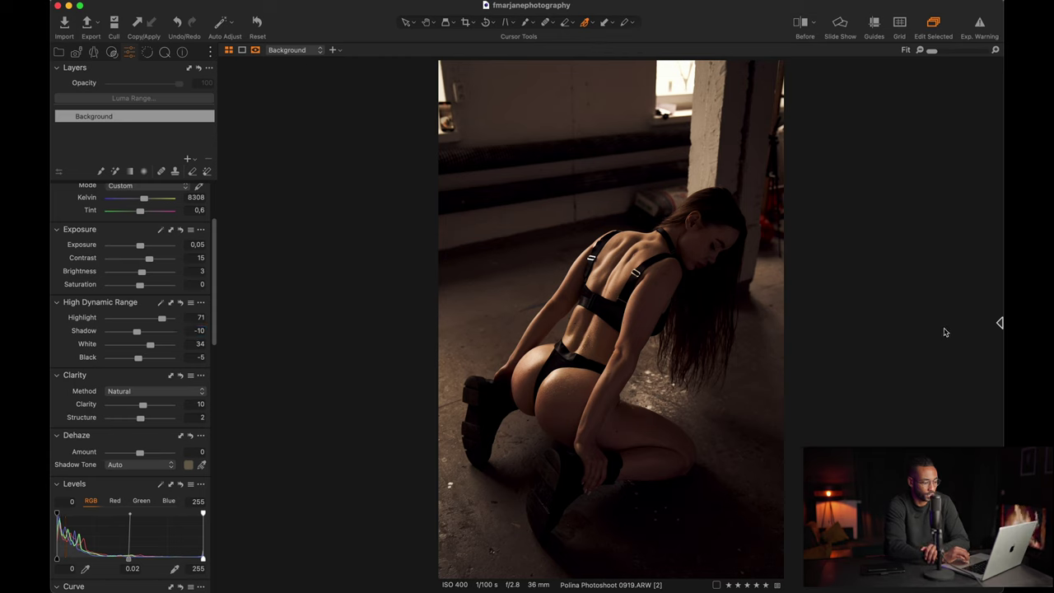